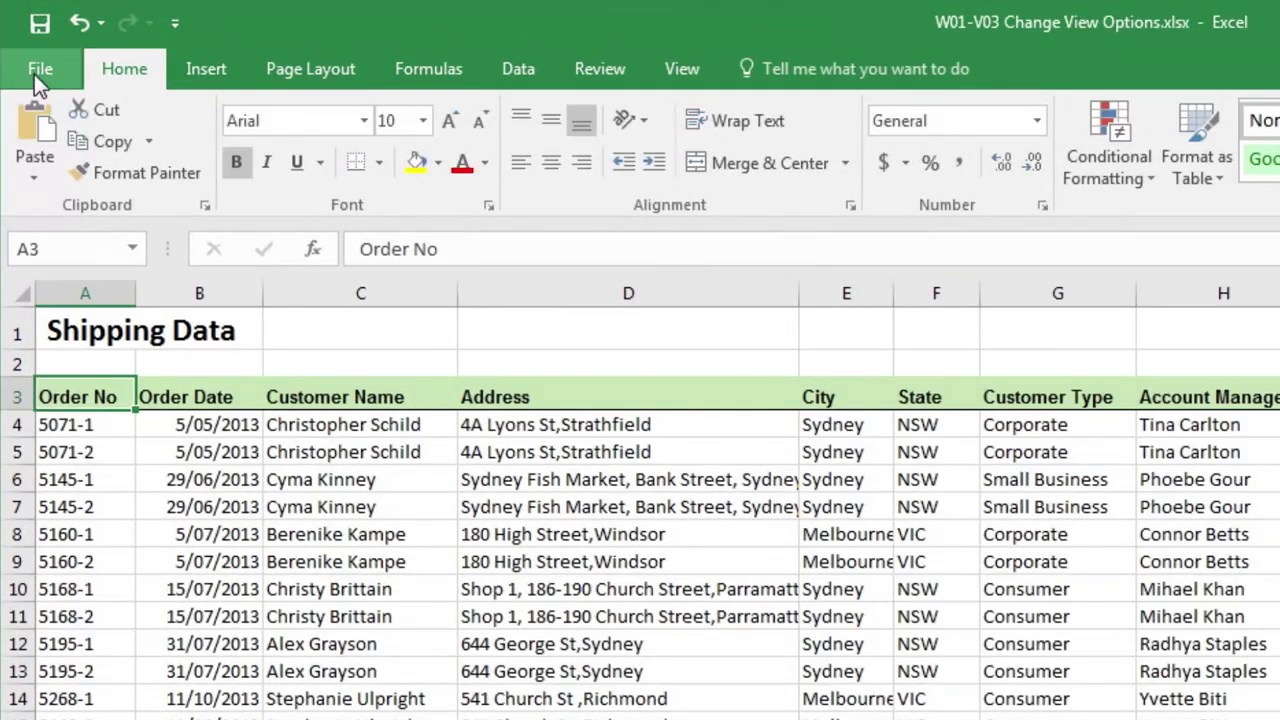
Step: Create a new blank workbook
left_click(40, 70)
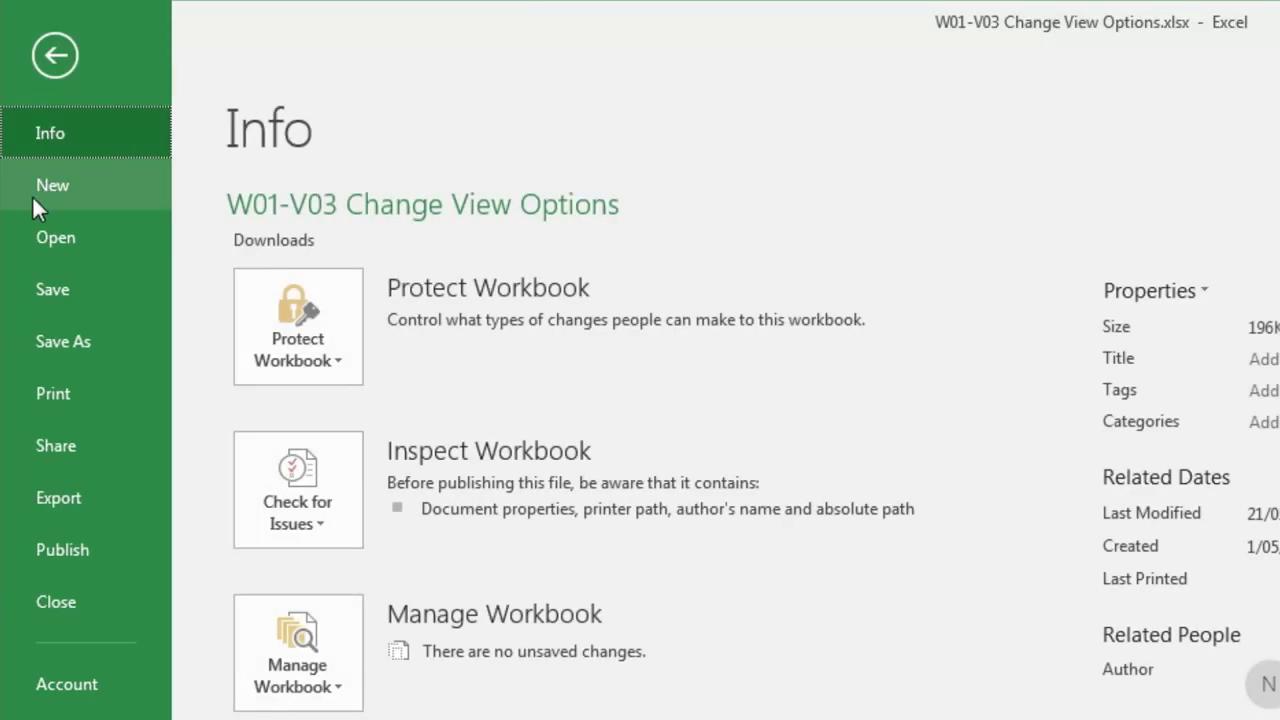
left_click(66, 189)
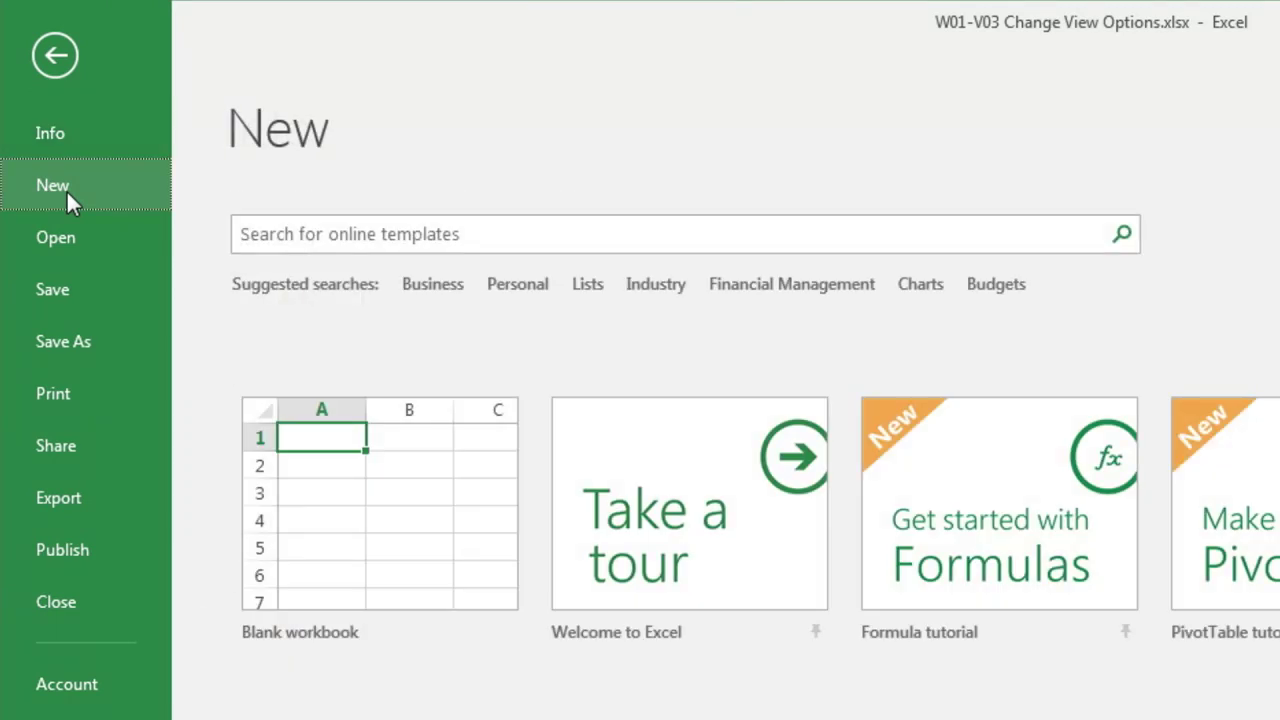
left_click(359, 522)
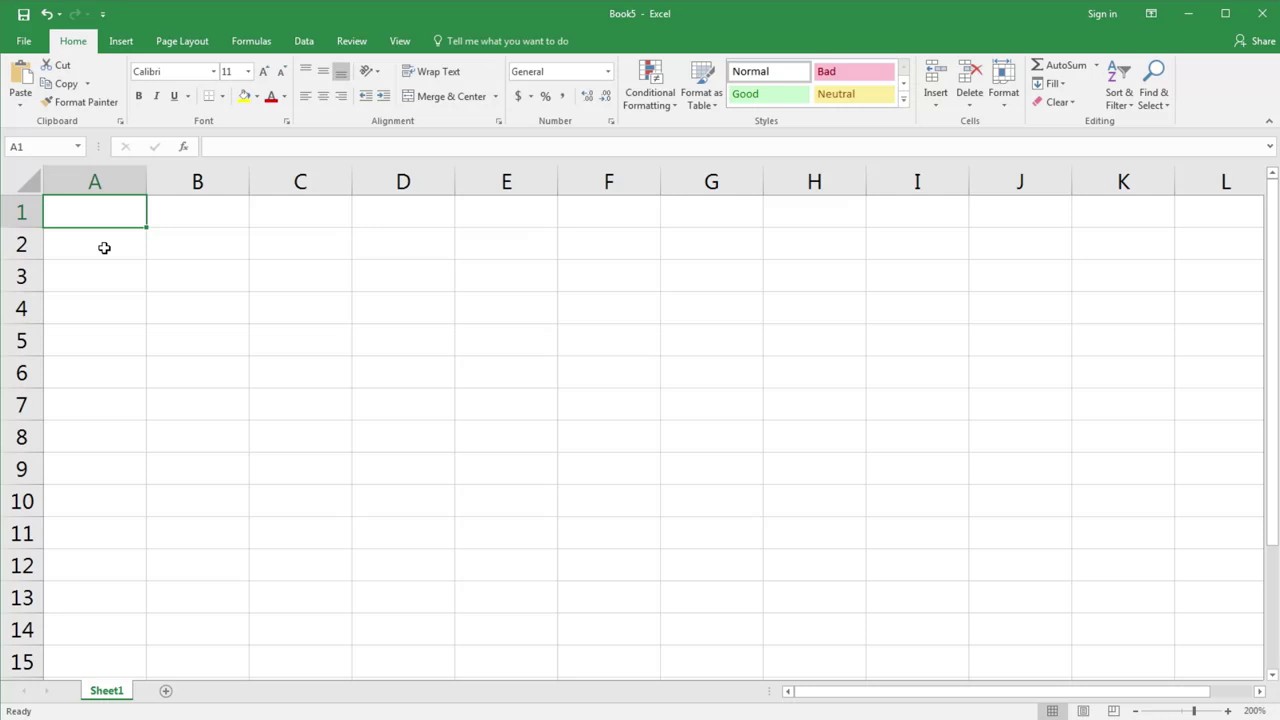
Step: Enter the title Expenses in cell A1 and the column headings Item and Cost in A3 and B3
type("Expenses")
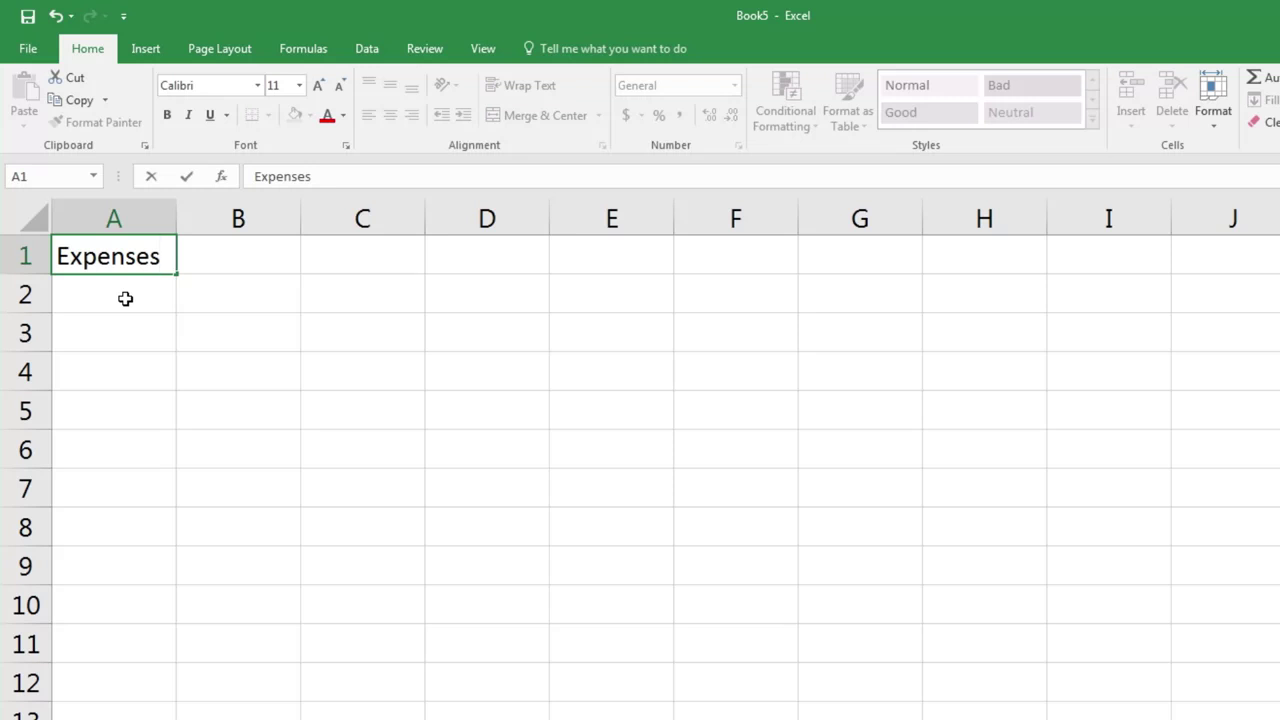
key("Return")
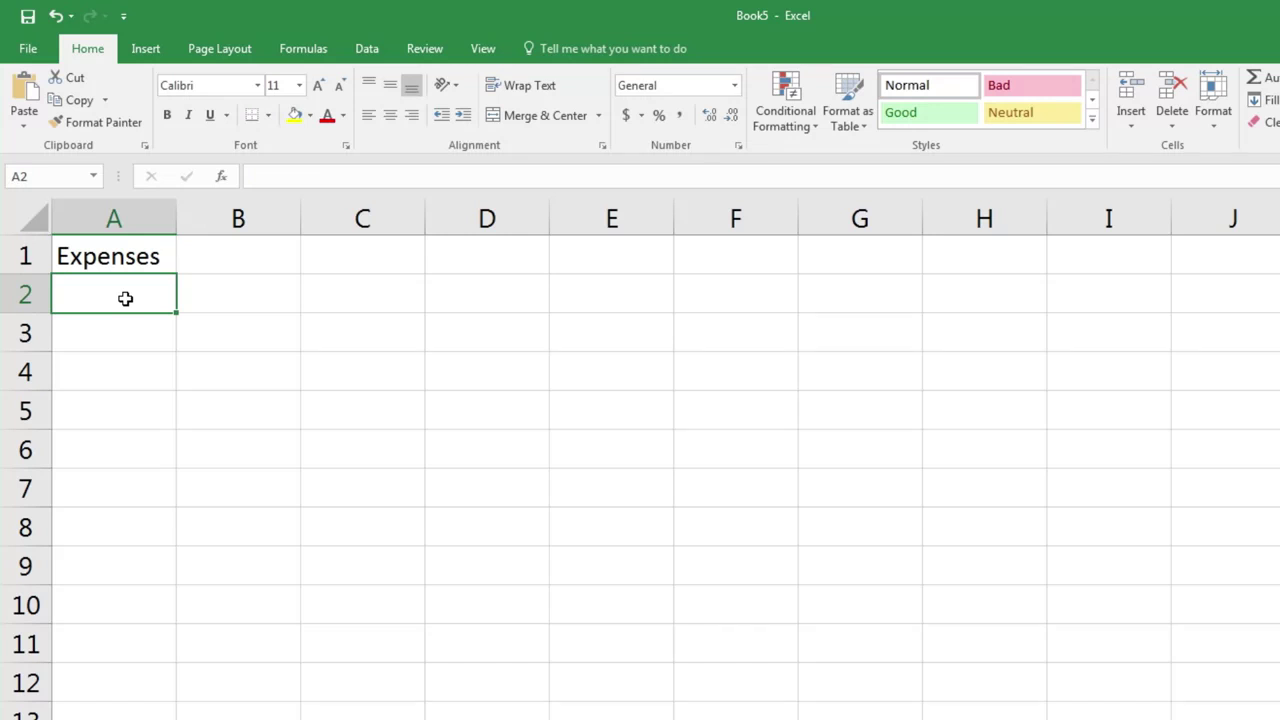
key("Return")
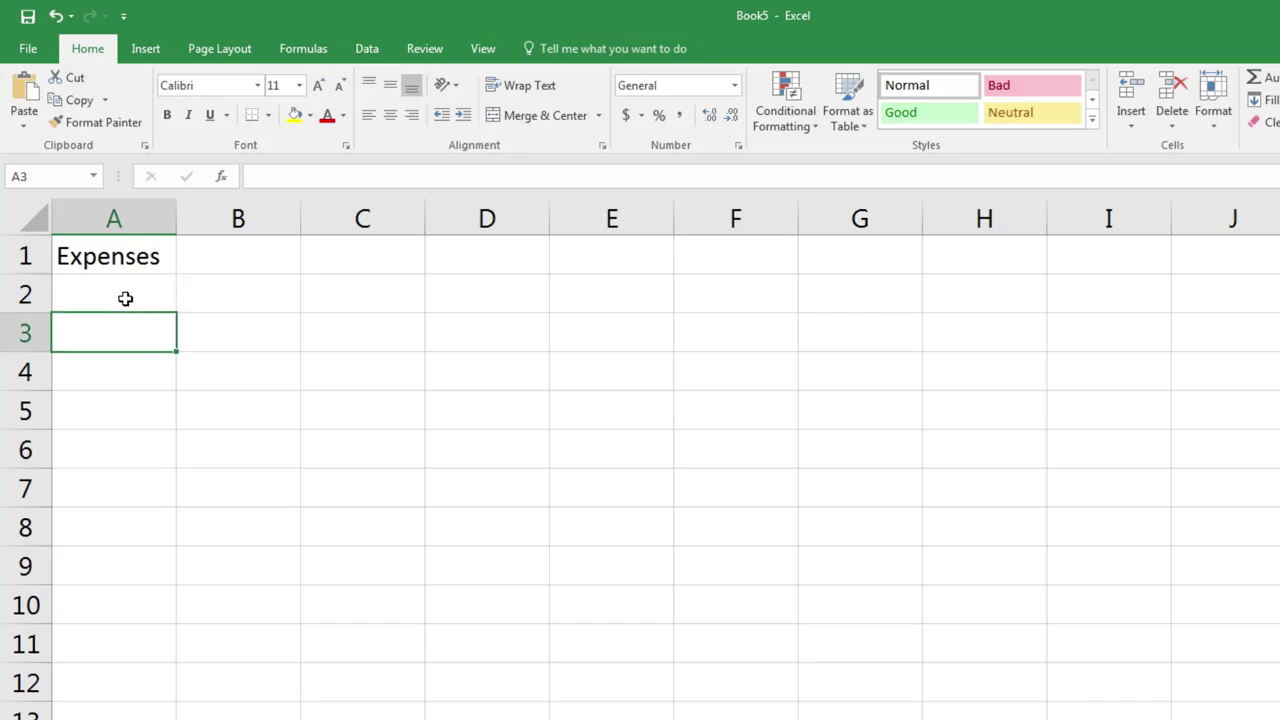
type("Item")
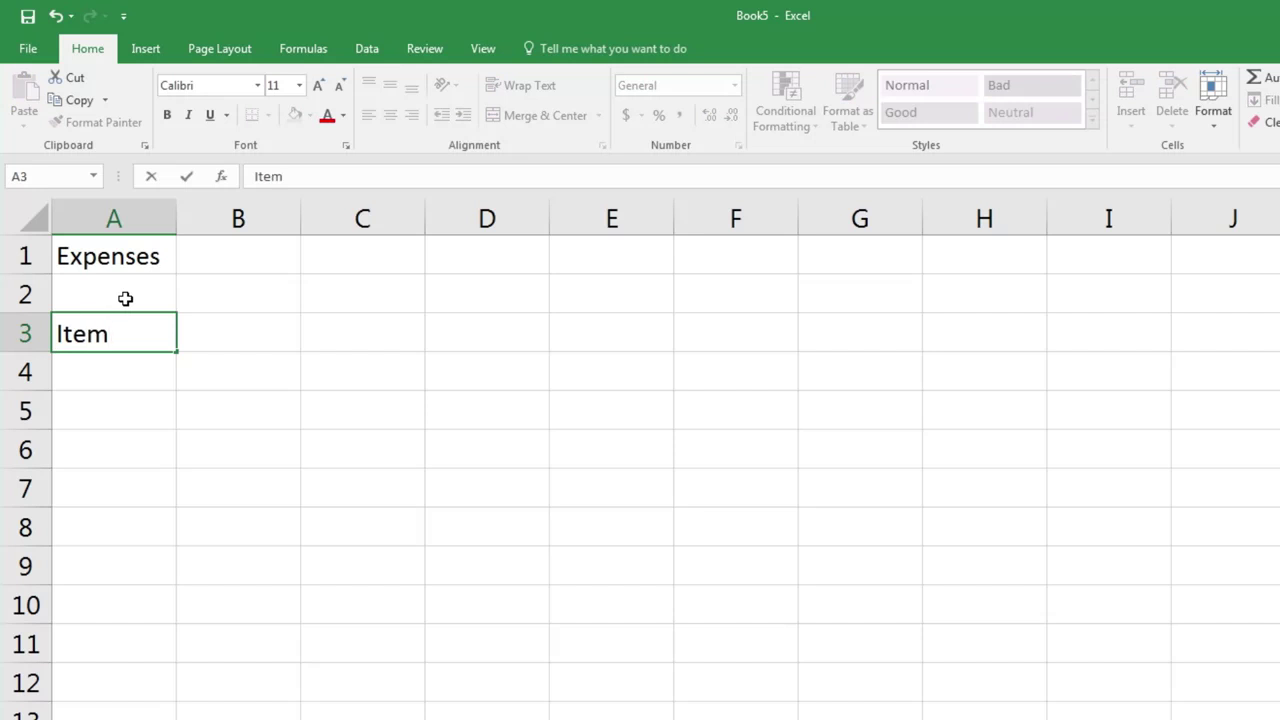
key("Tab")
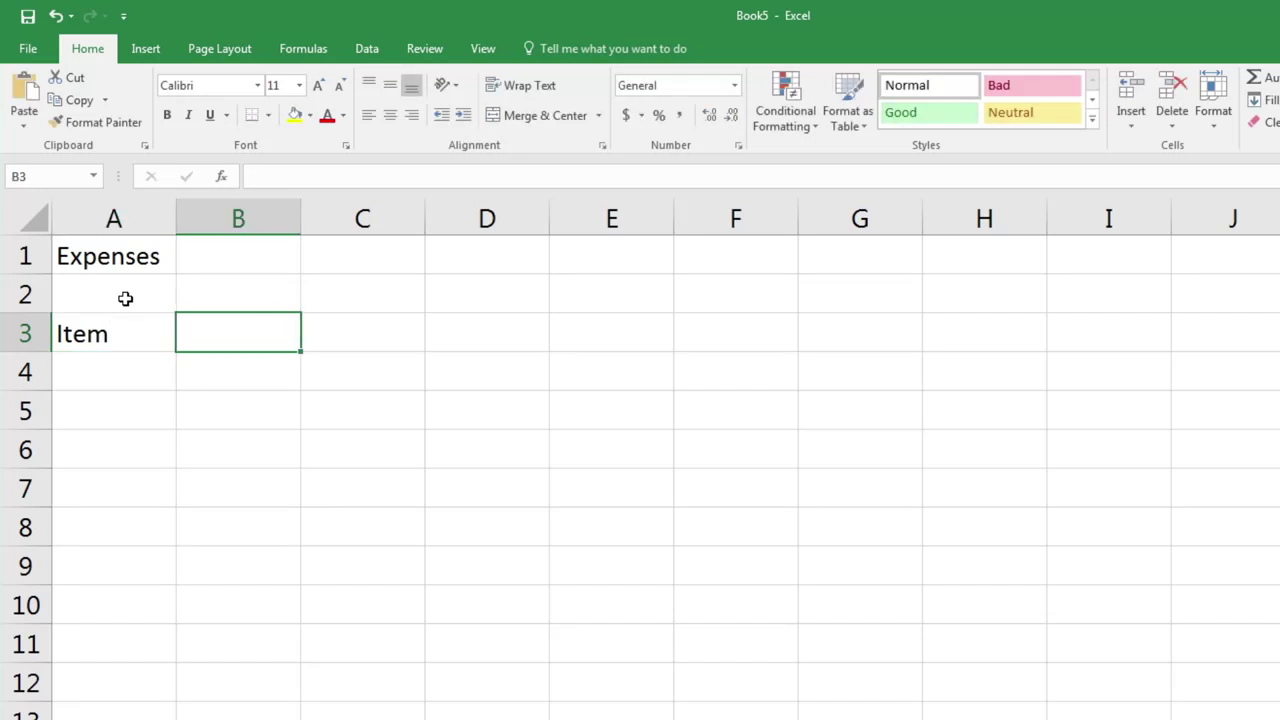
type("Cost")
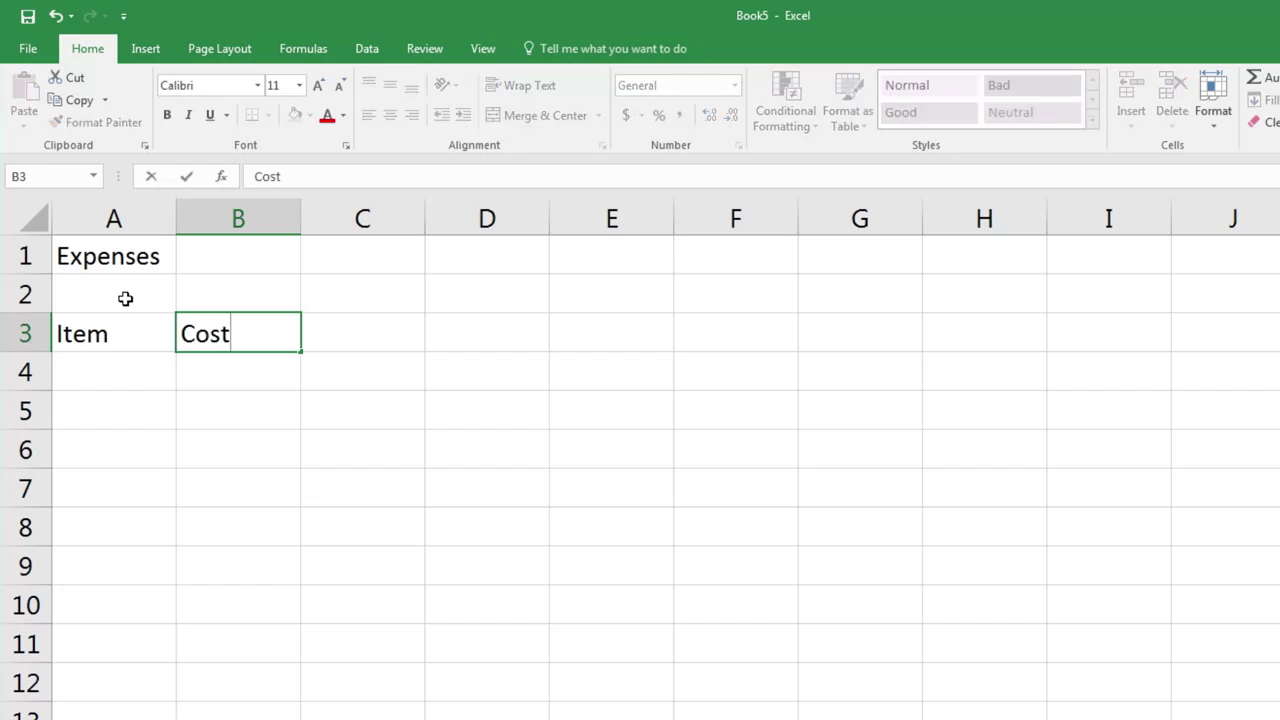
key("Return")
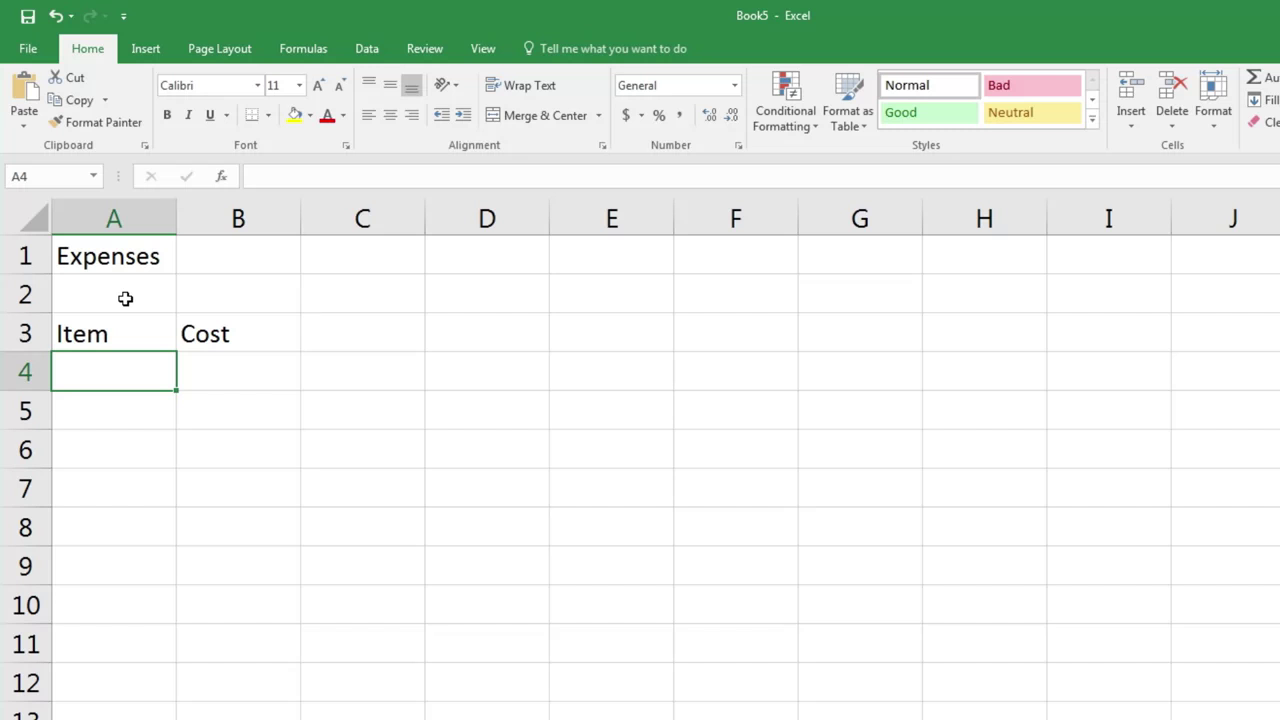
Step: Add the first expense in row 4 with the item Train and a cost of 6.3
type("T")
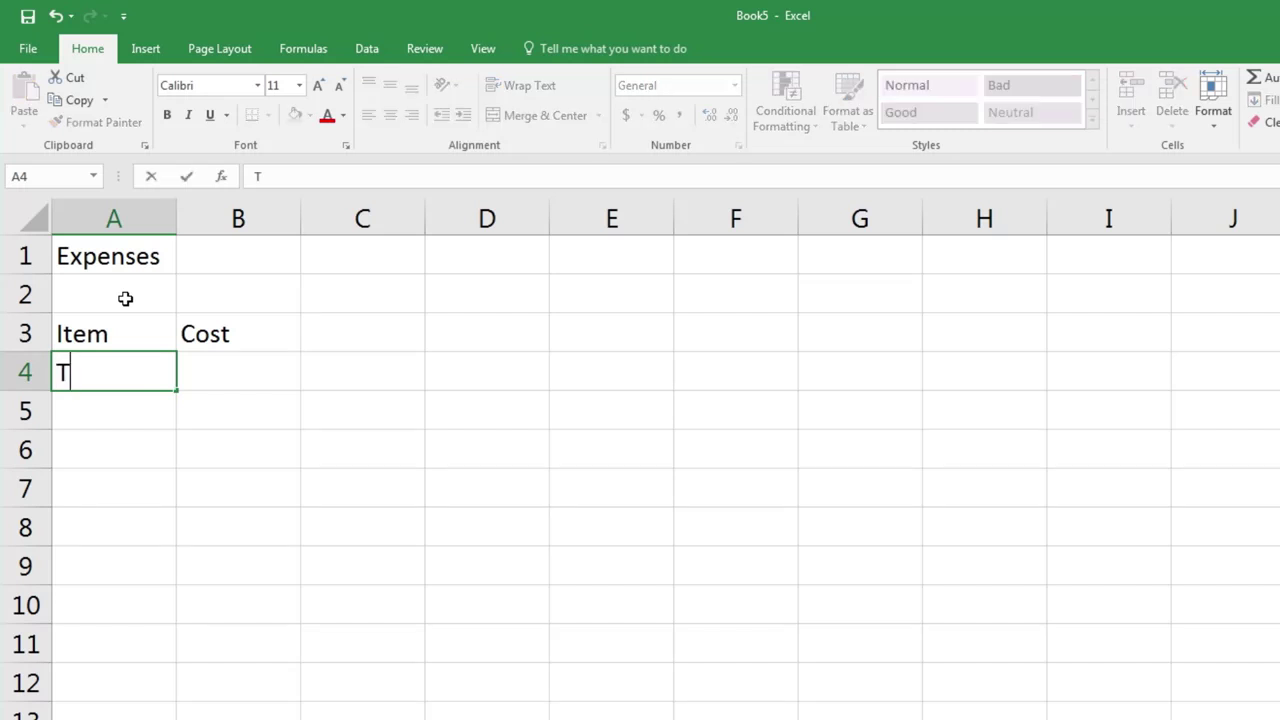
type("rain")
key("Tab")
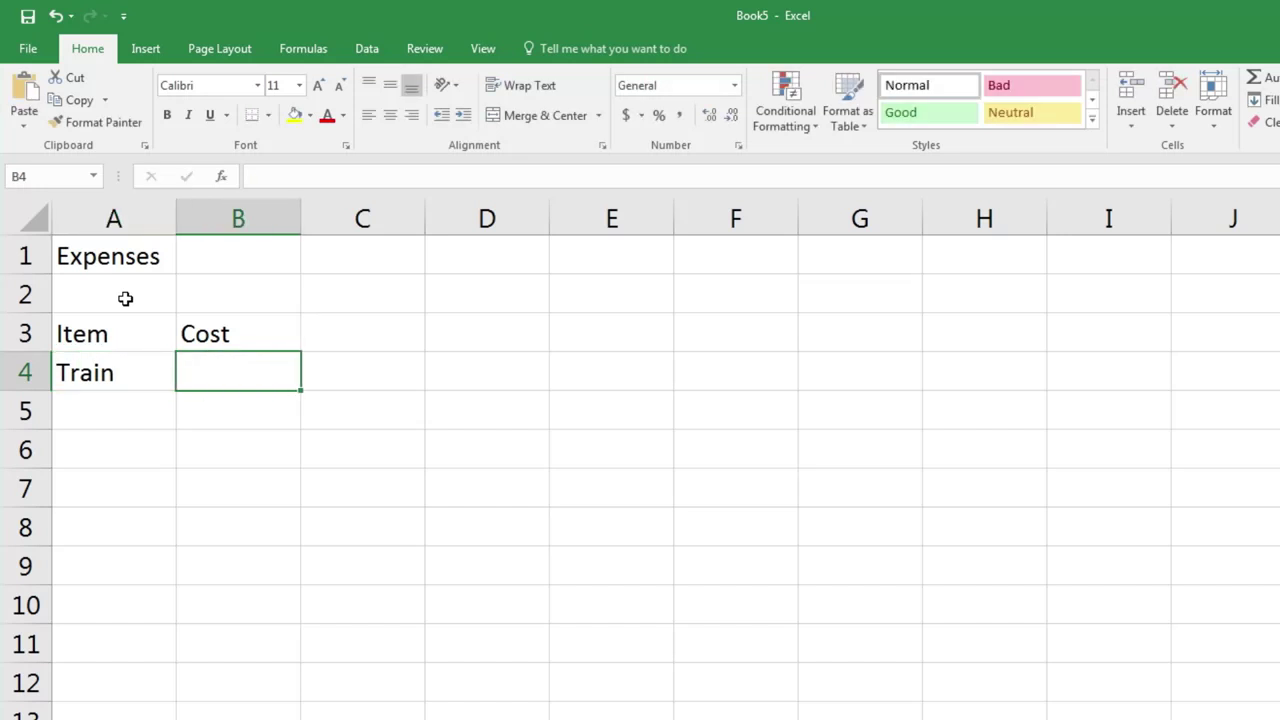
type("6.3")
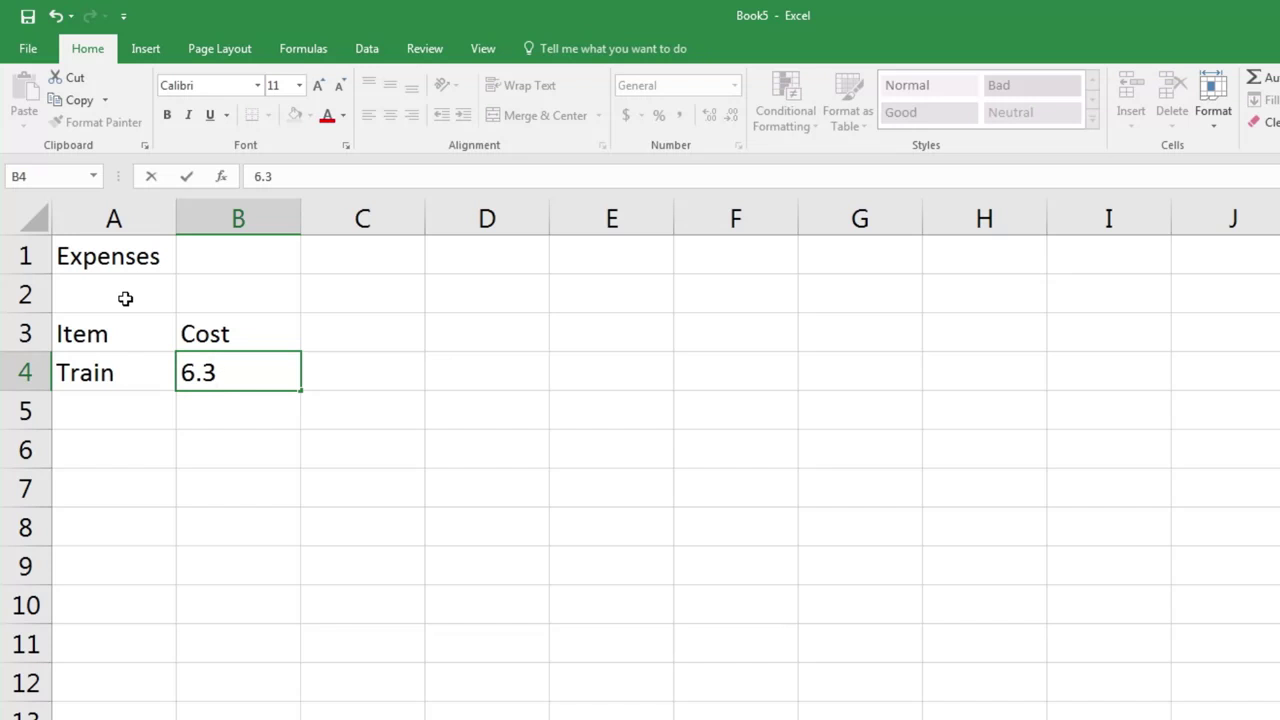
key("Return")
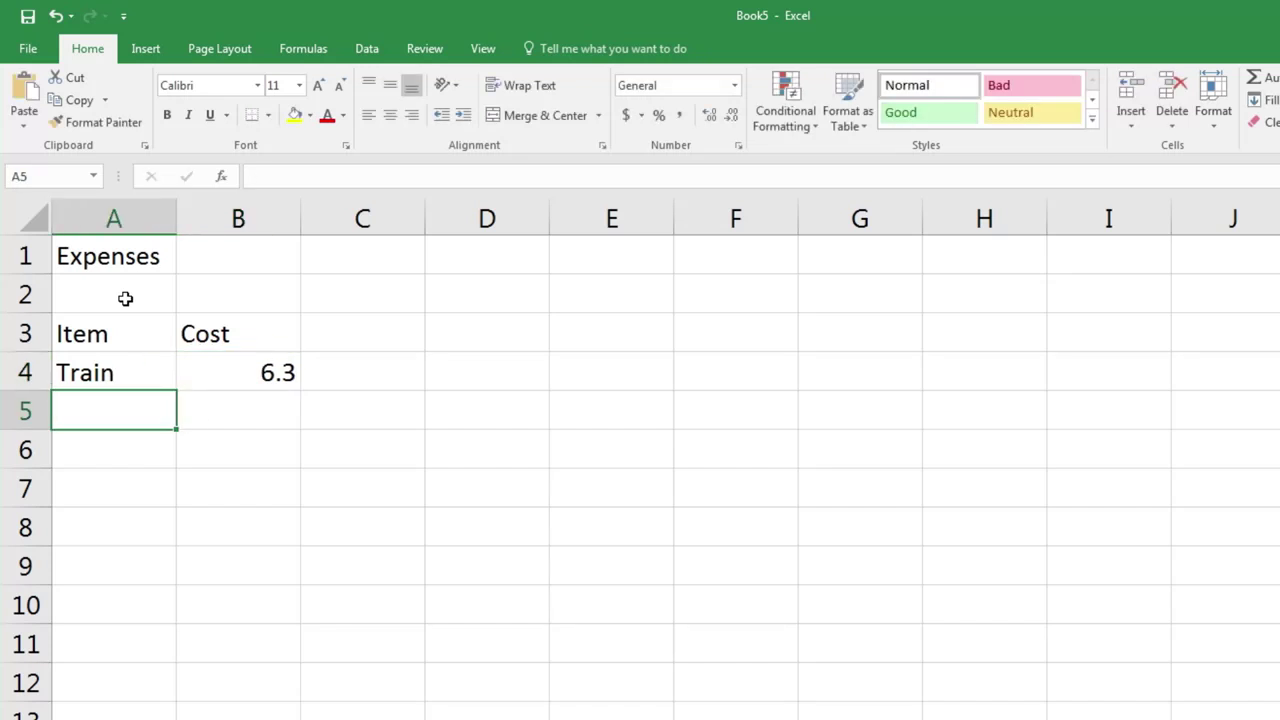
Step: Add Coffee with a cost of 3.5 in row 5 and Lunch with a cost of 12 in row 6
type("Coffee")
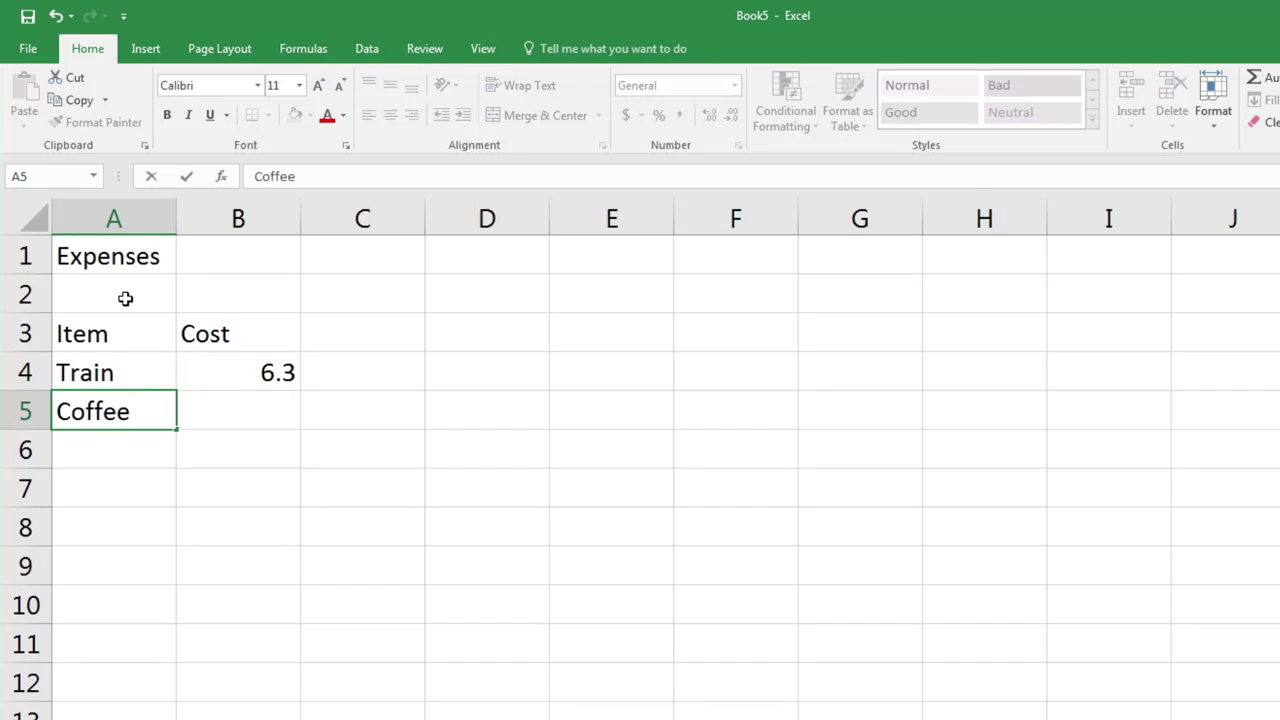
key("Tab")
type("3")
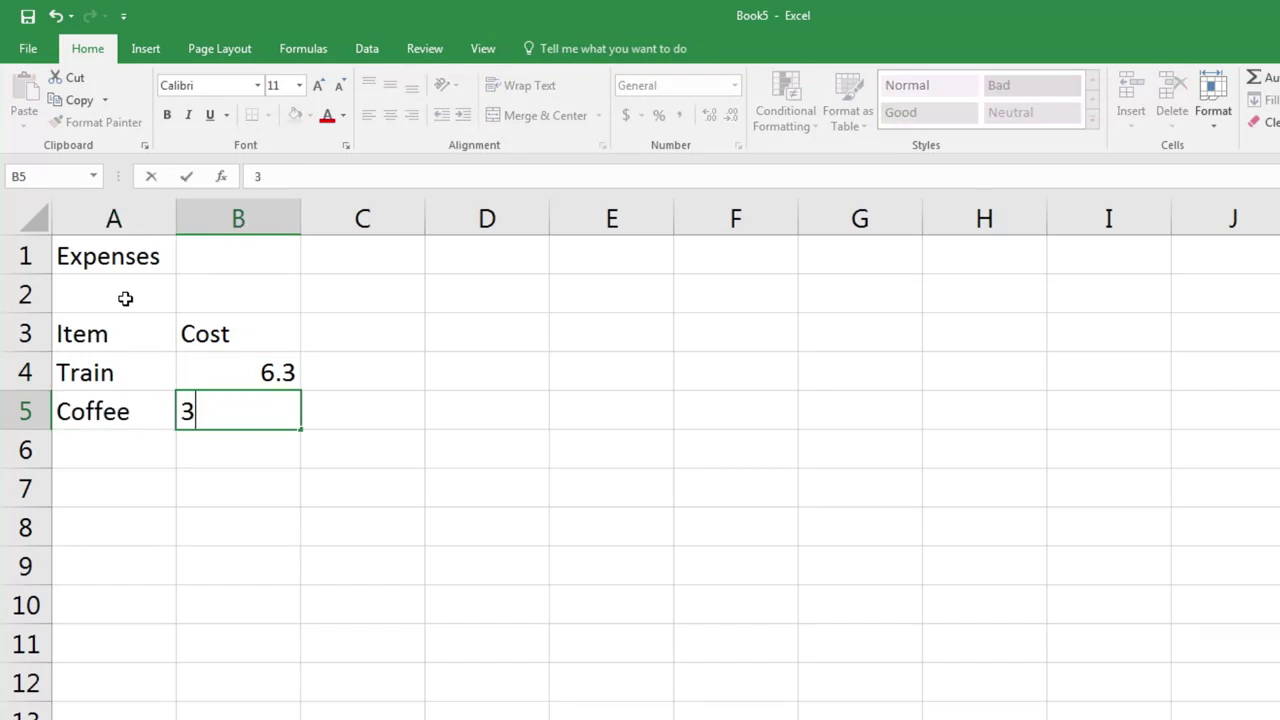
type(".5")
key("Return")
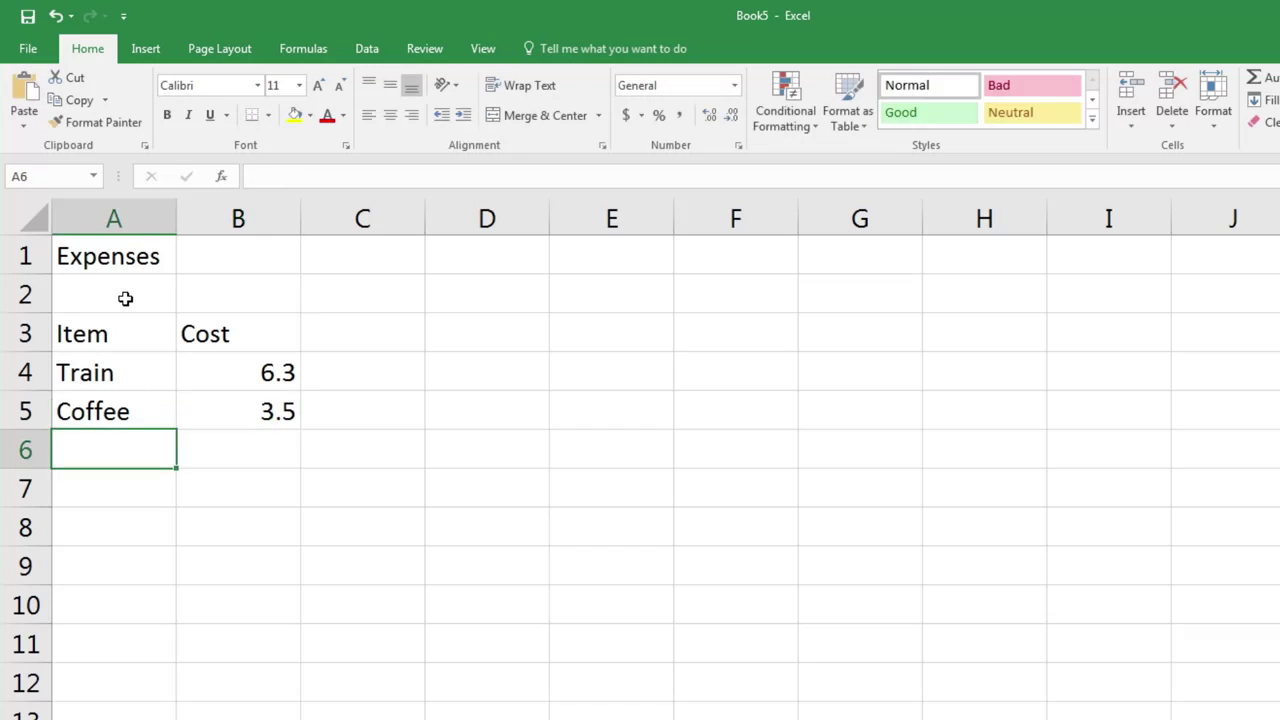
type("Lunch")
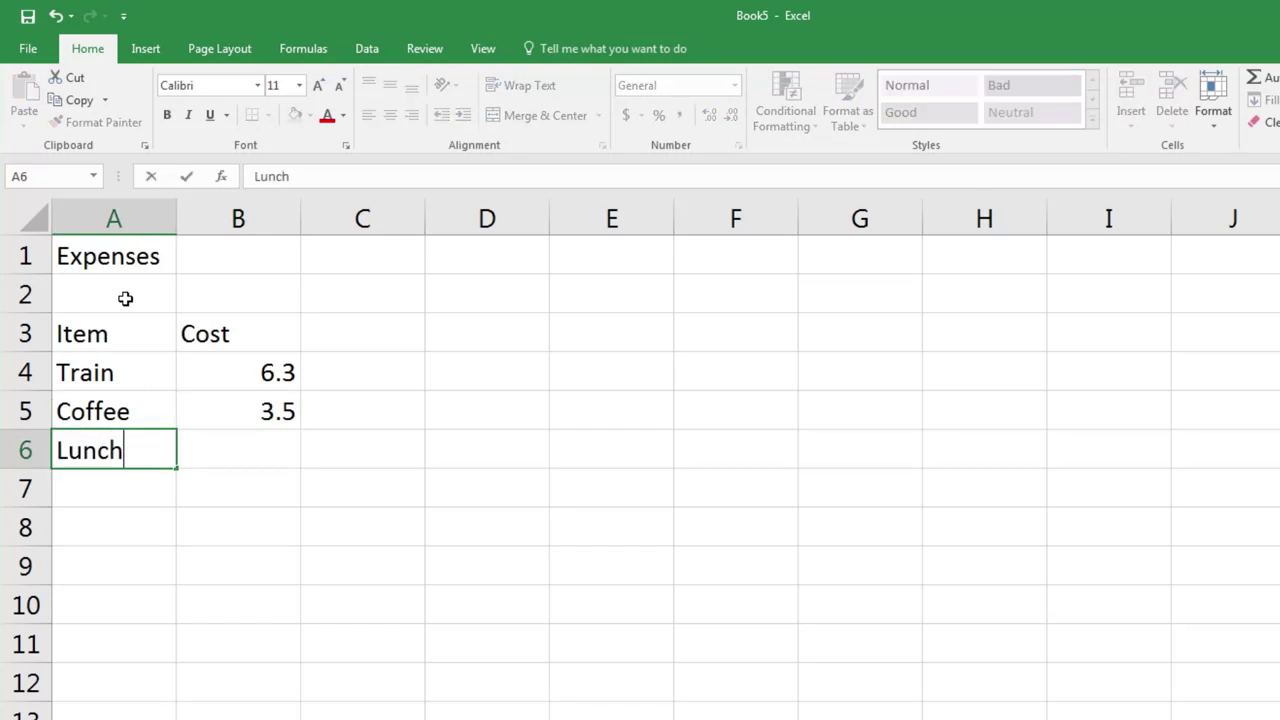
key("Tab")
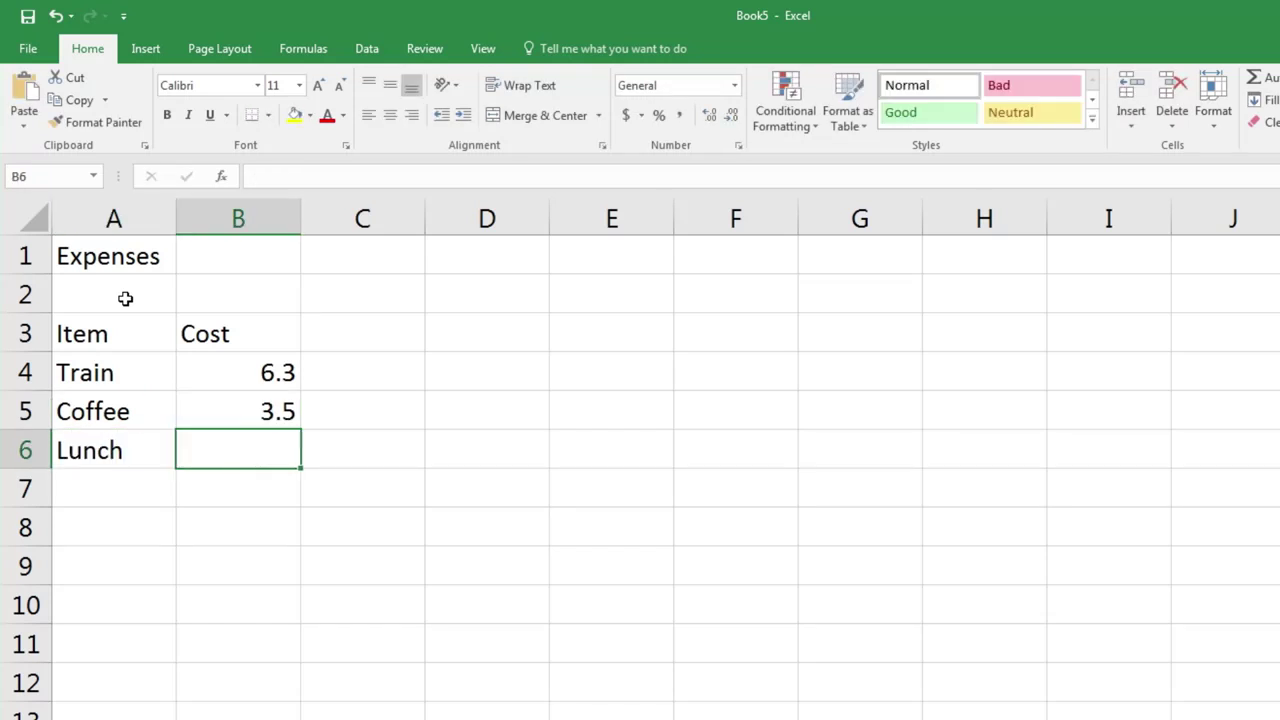
type("12")
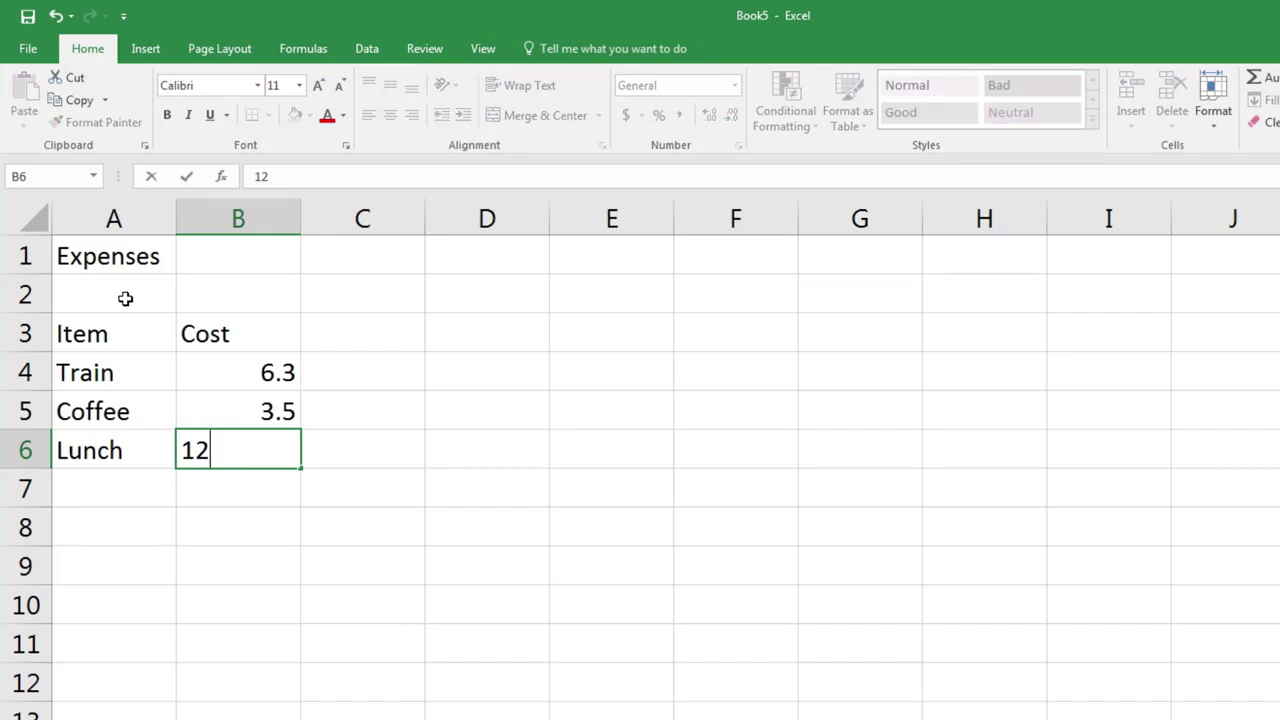
key("Return")
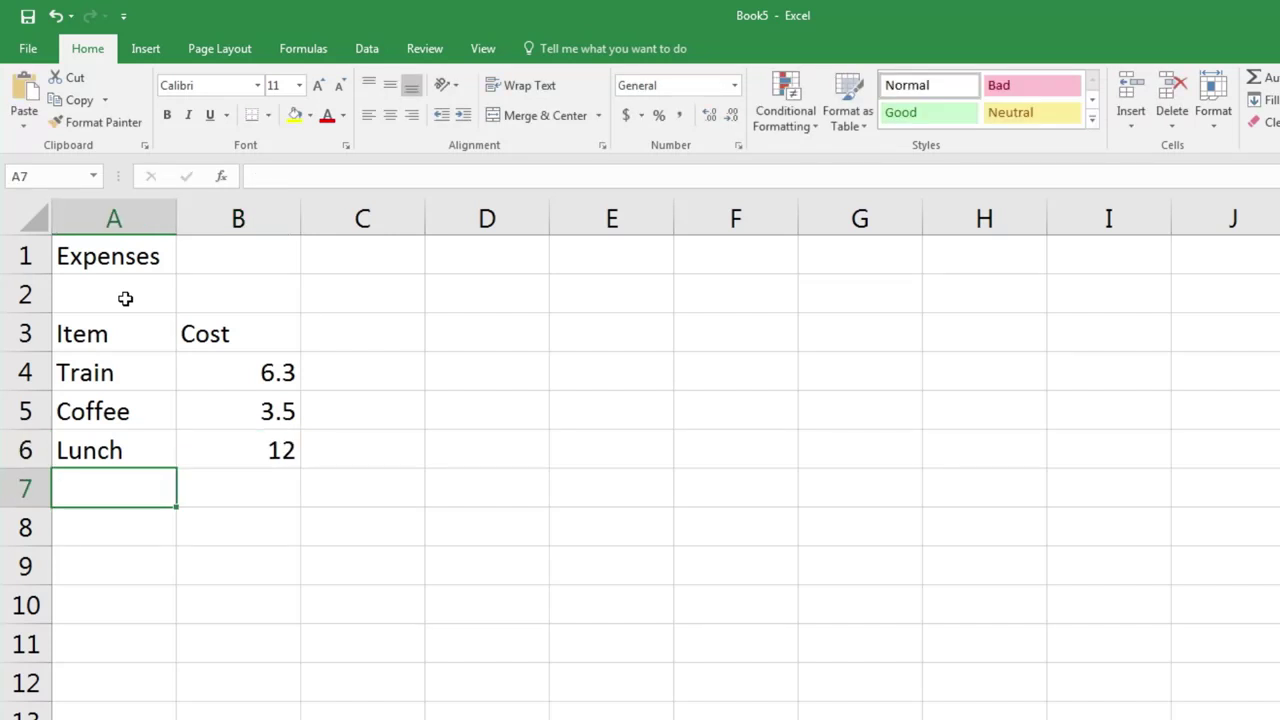
Step: Enter Juice as an item in cell A7 and delete the entry again
type("Juice")
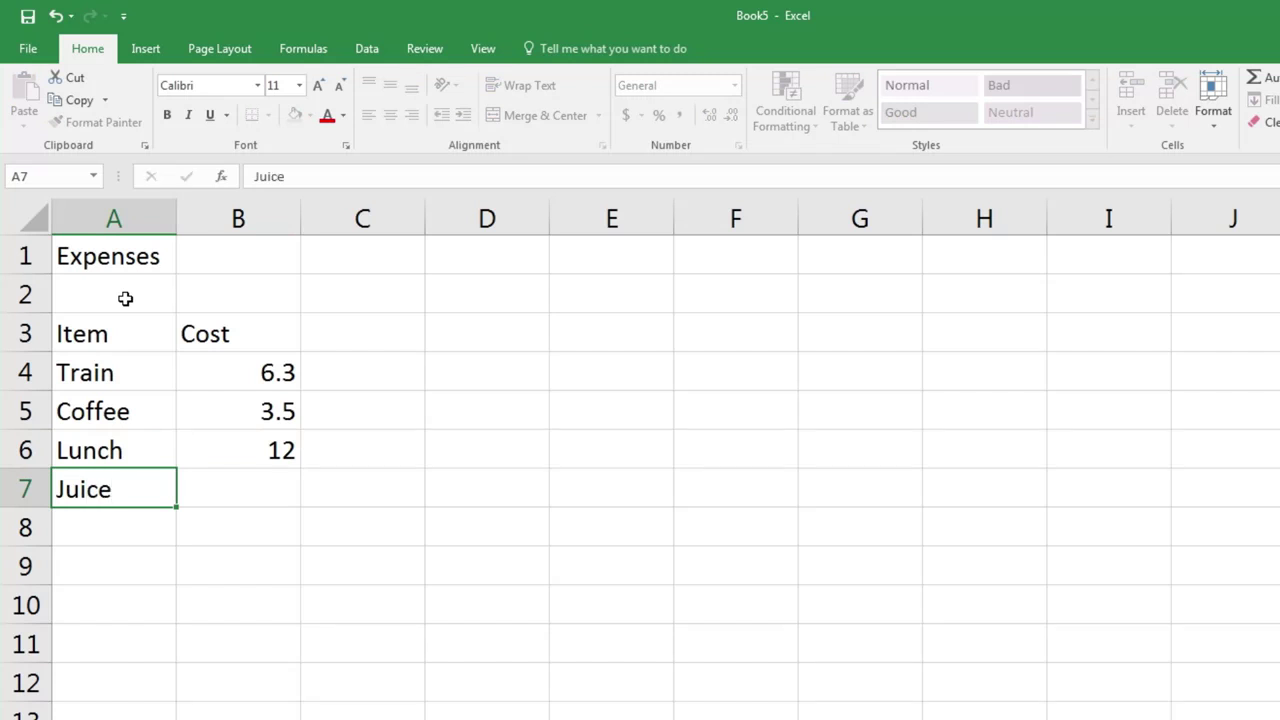
key("Return")
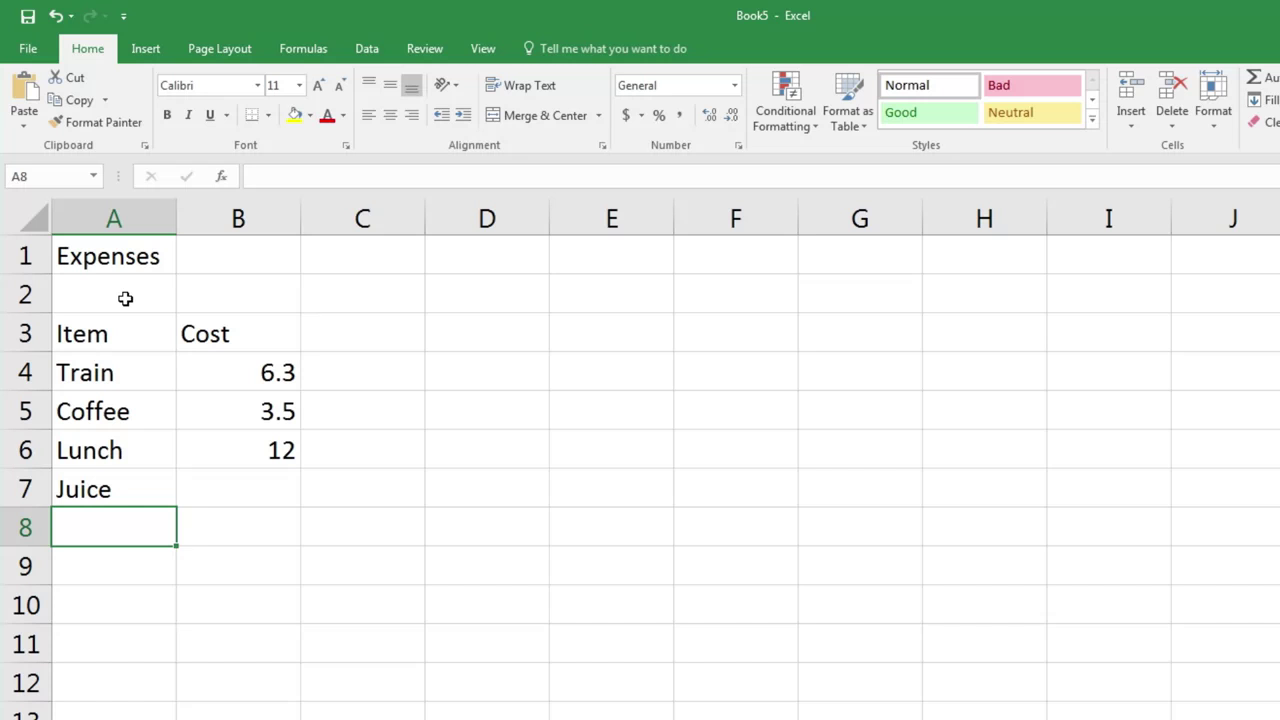
left_click(132, 479)
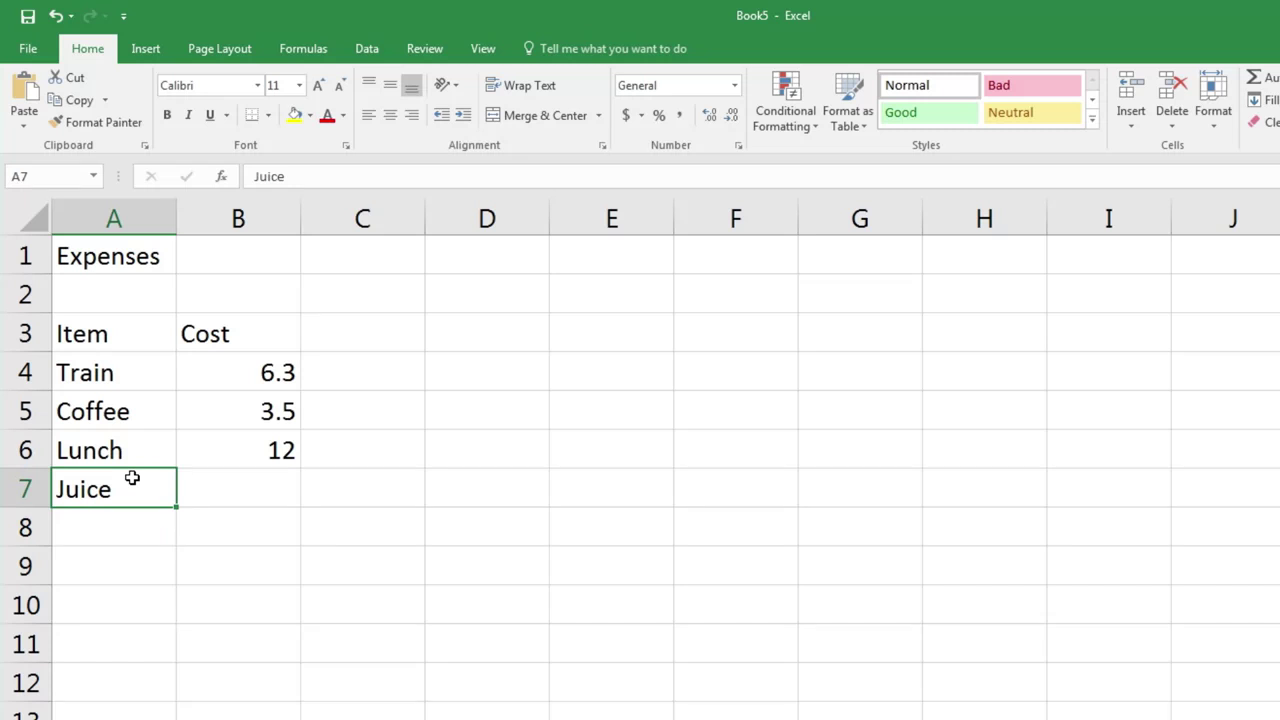
key("Delete")
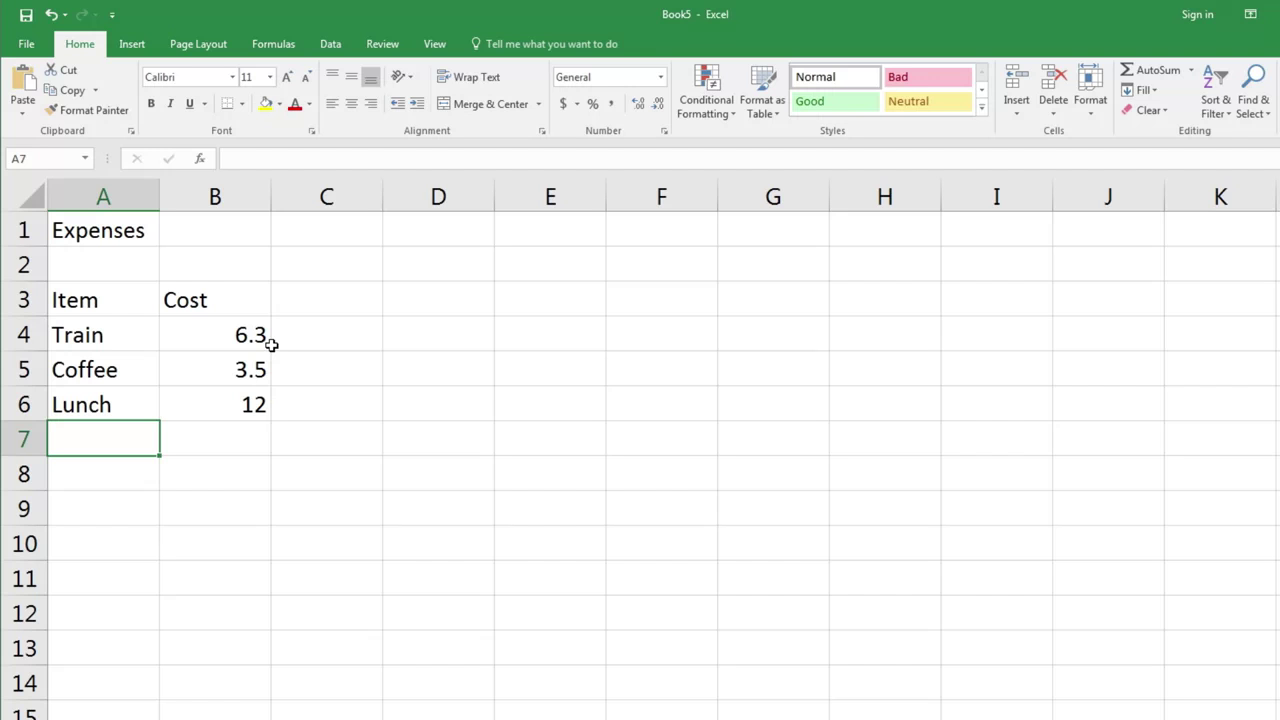
Step: Overwrite the Train cost in cell B4 with 12.6
left_click(222, 339)
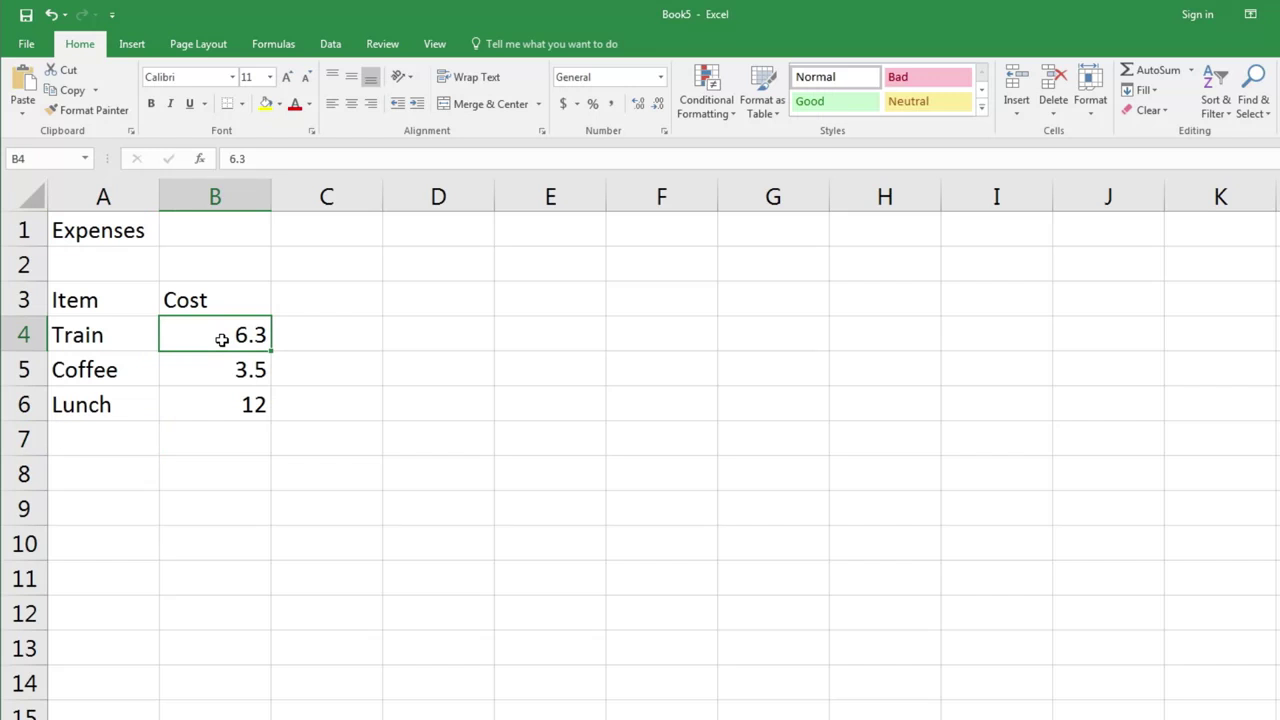
type("1")
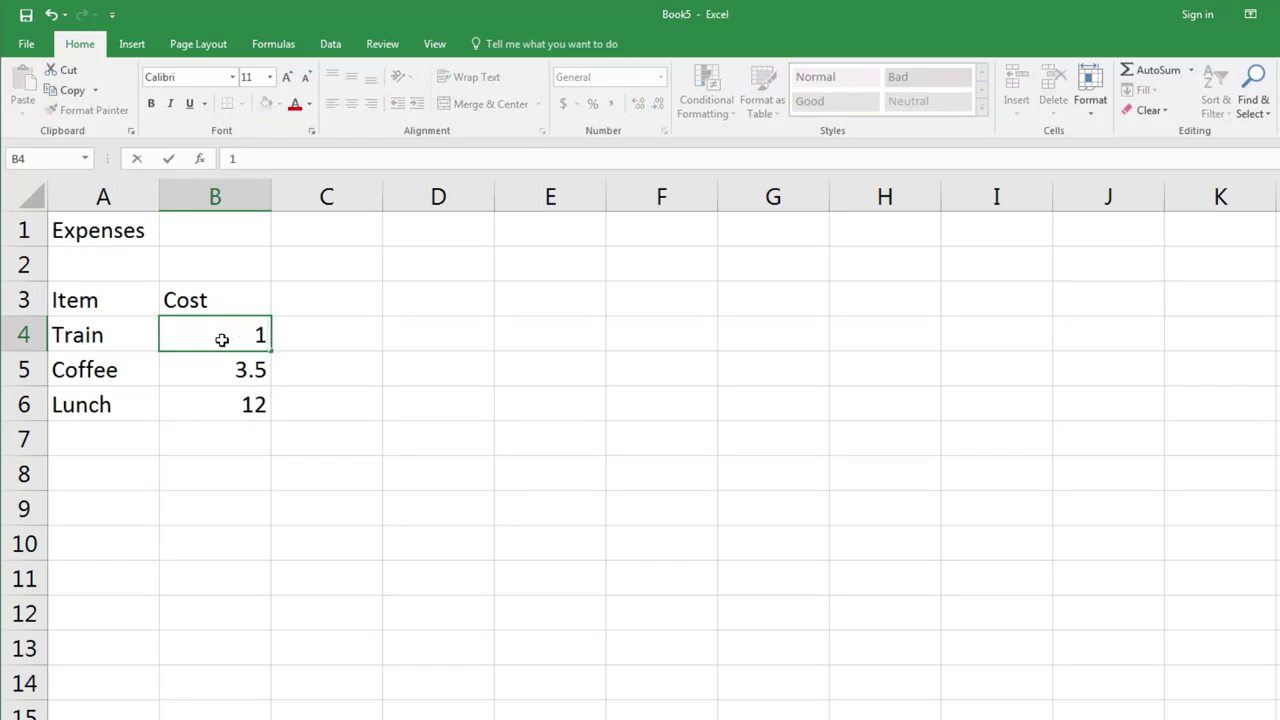
type("2.6")
key("Return")
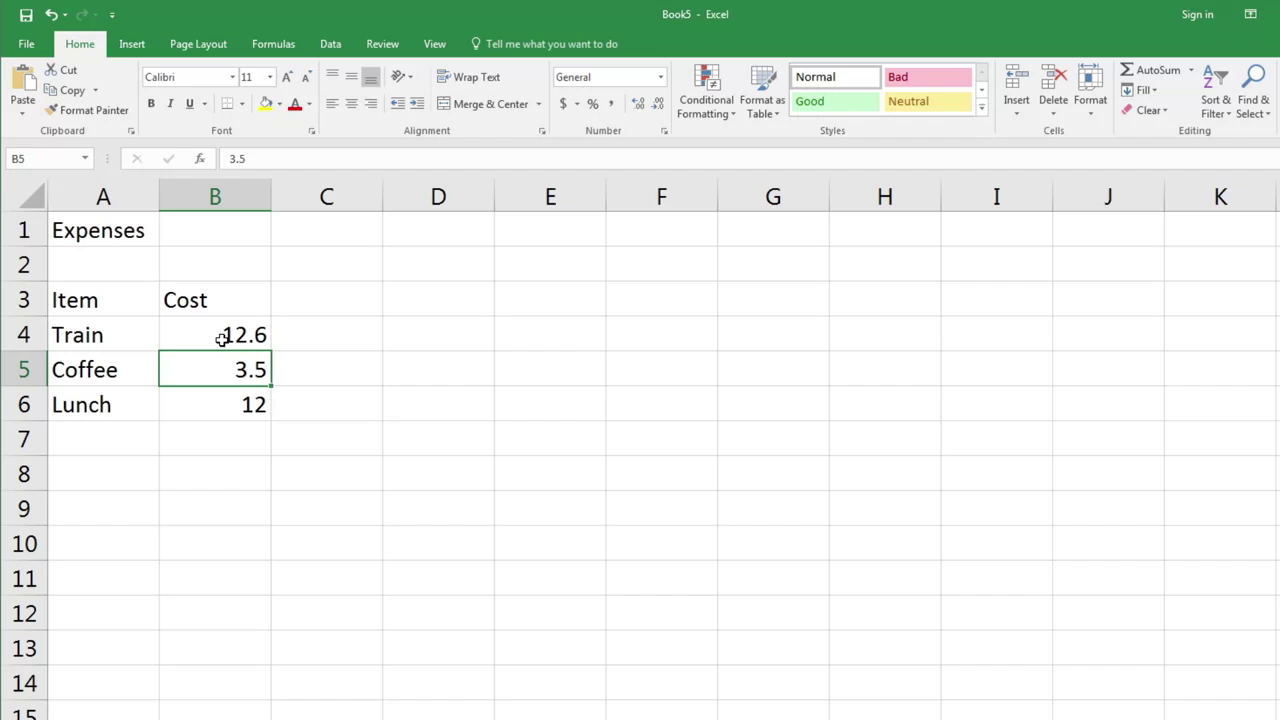
left_click(128, 340)
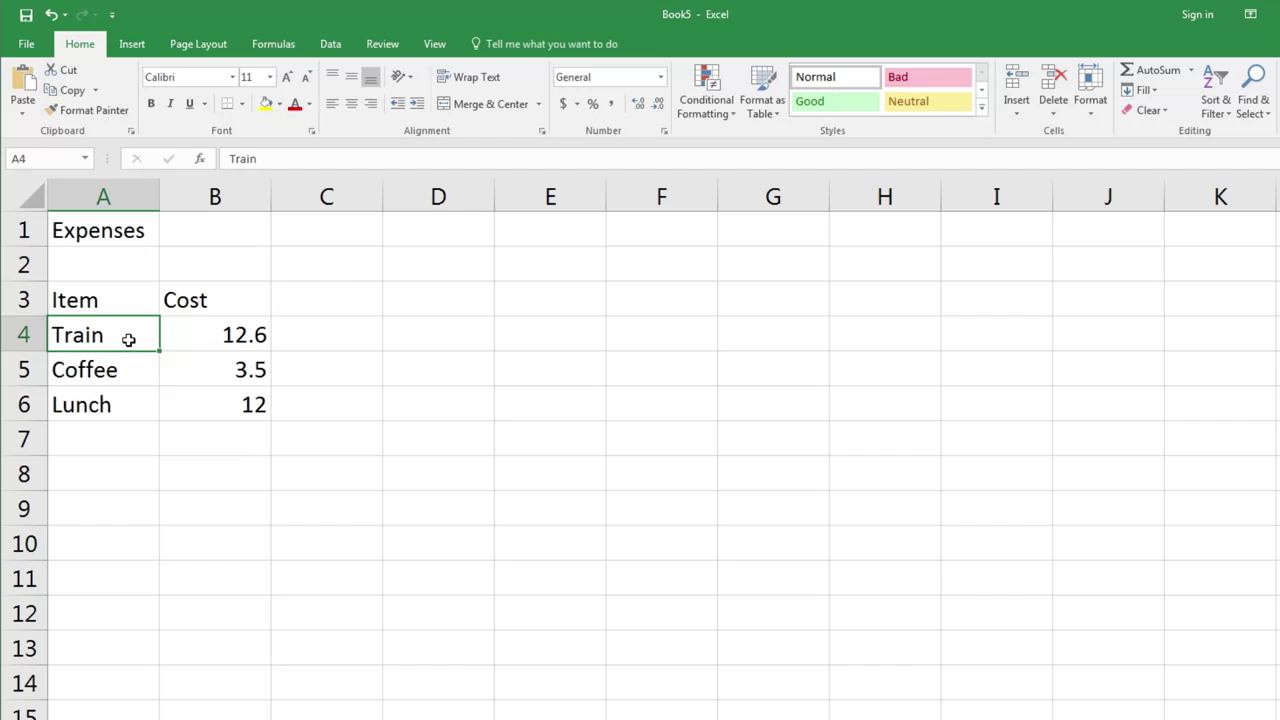
left_click(272, 157)
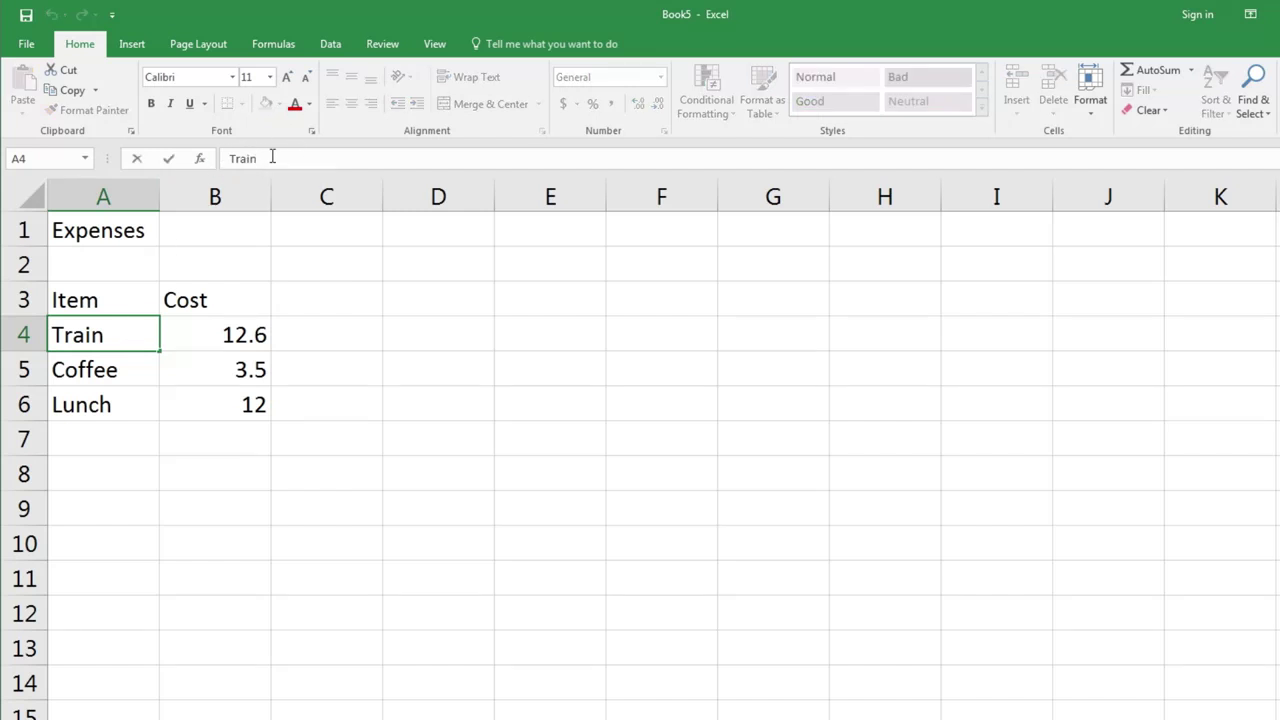
type("Ride")
key("Escape")
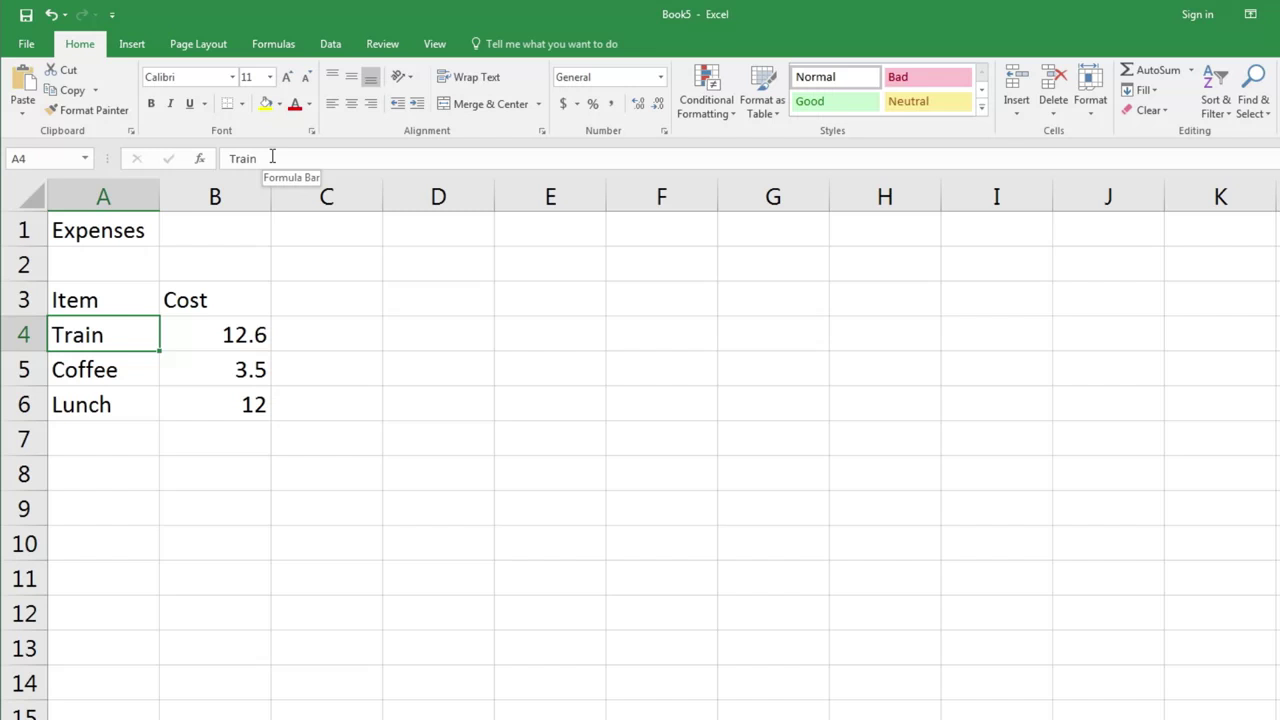
Step: Extend the item text in cell A4 to read Train Ride
double_click(129, 339)
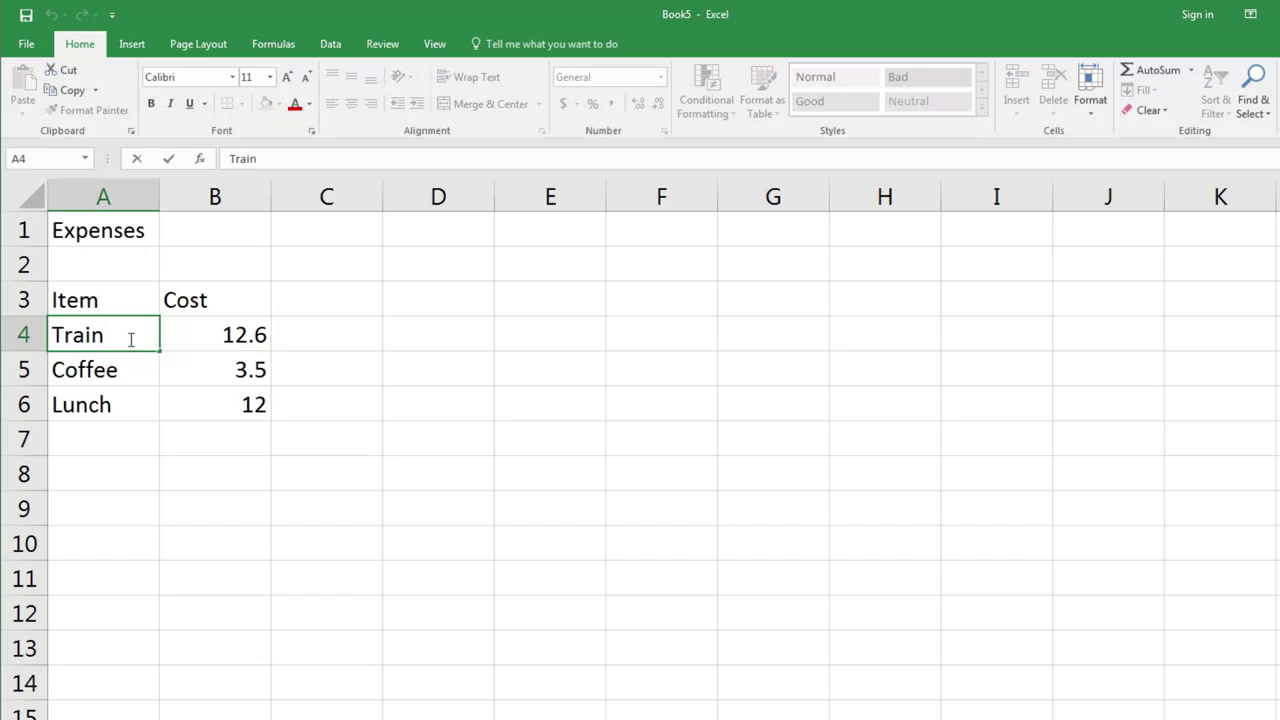
type("Ride")
key("Return")
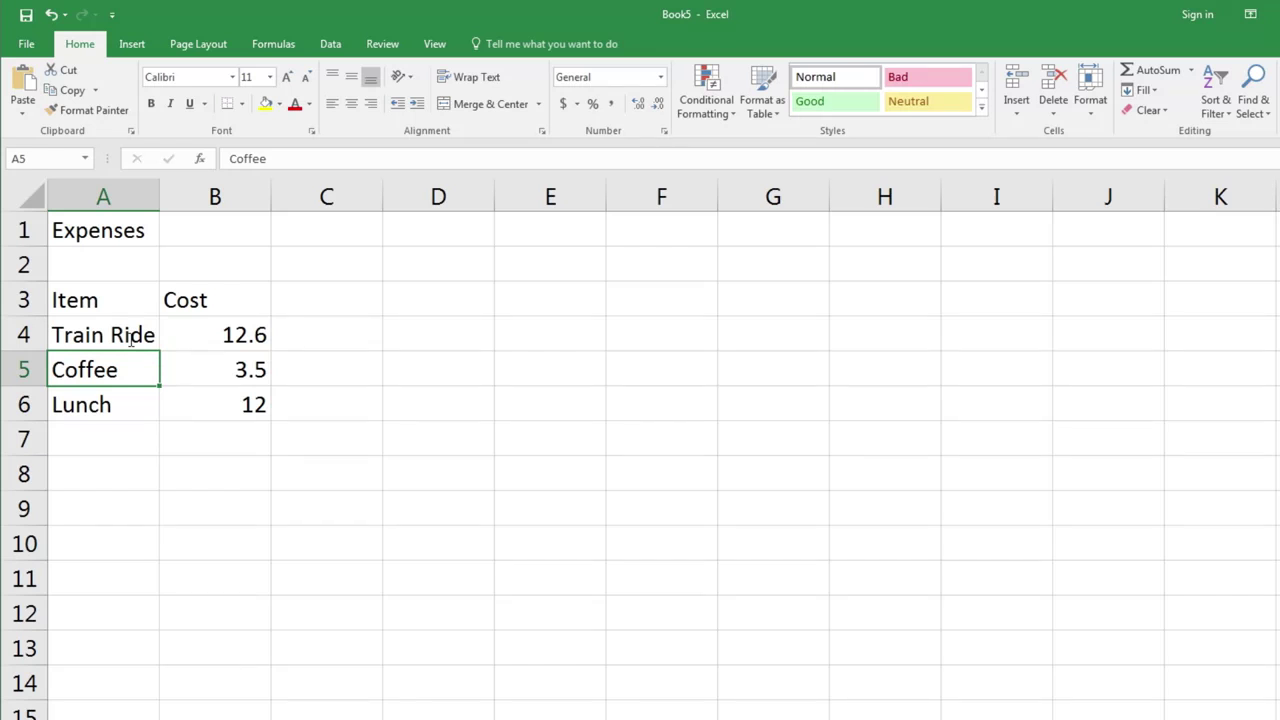
Step: Open the Coffee entry in cell A5 for editing and cancel the edit
key("F2")
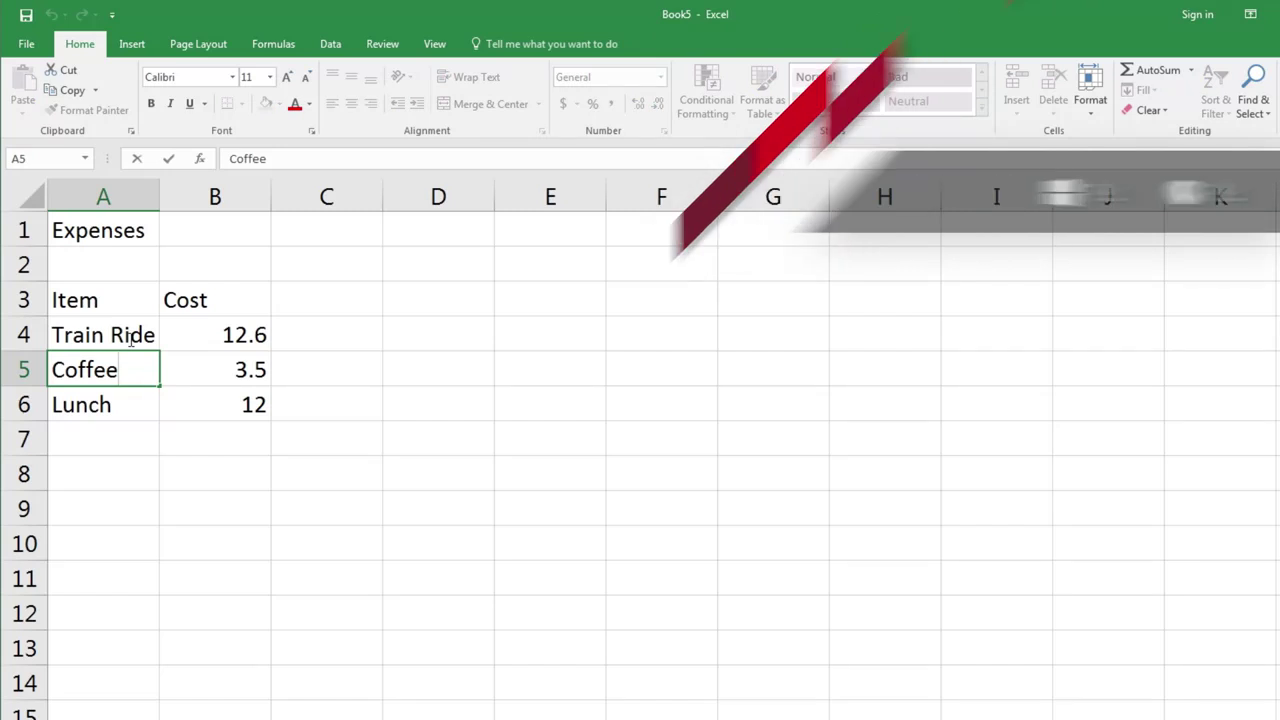
key("Escape")
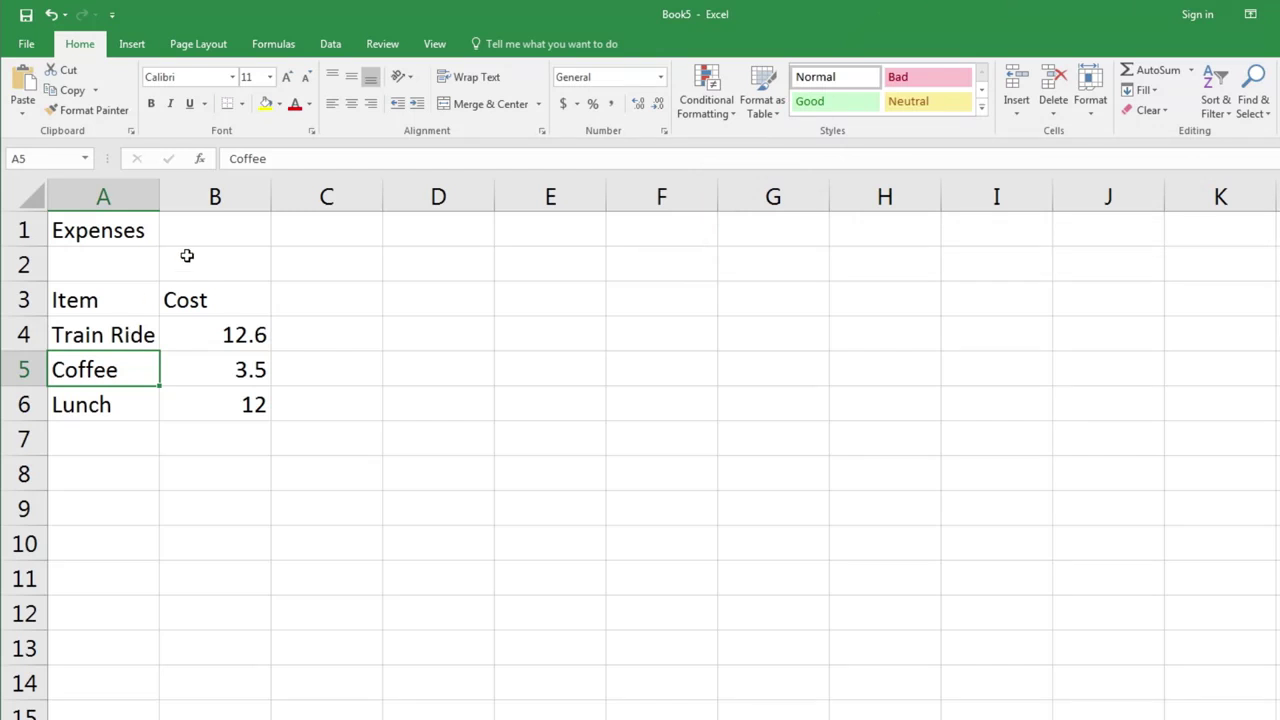
Step: Enter the date 12/04/2017 in cell B1 beside the Expenses title and widen column A to give its entries more room
left_click(253, 232)
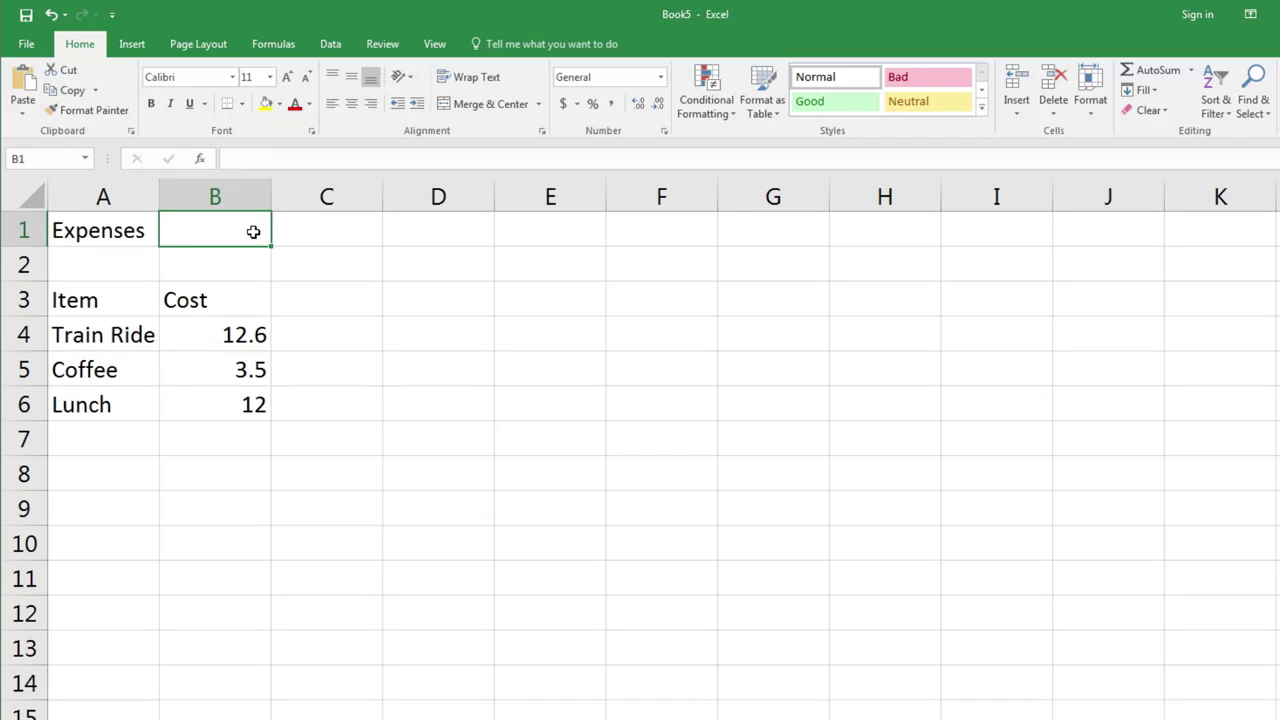
type("12/04")
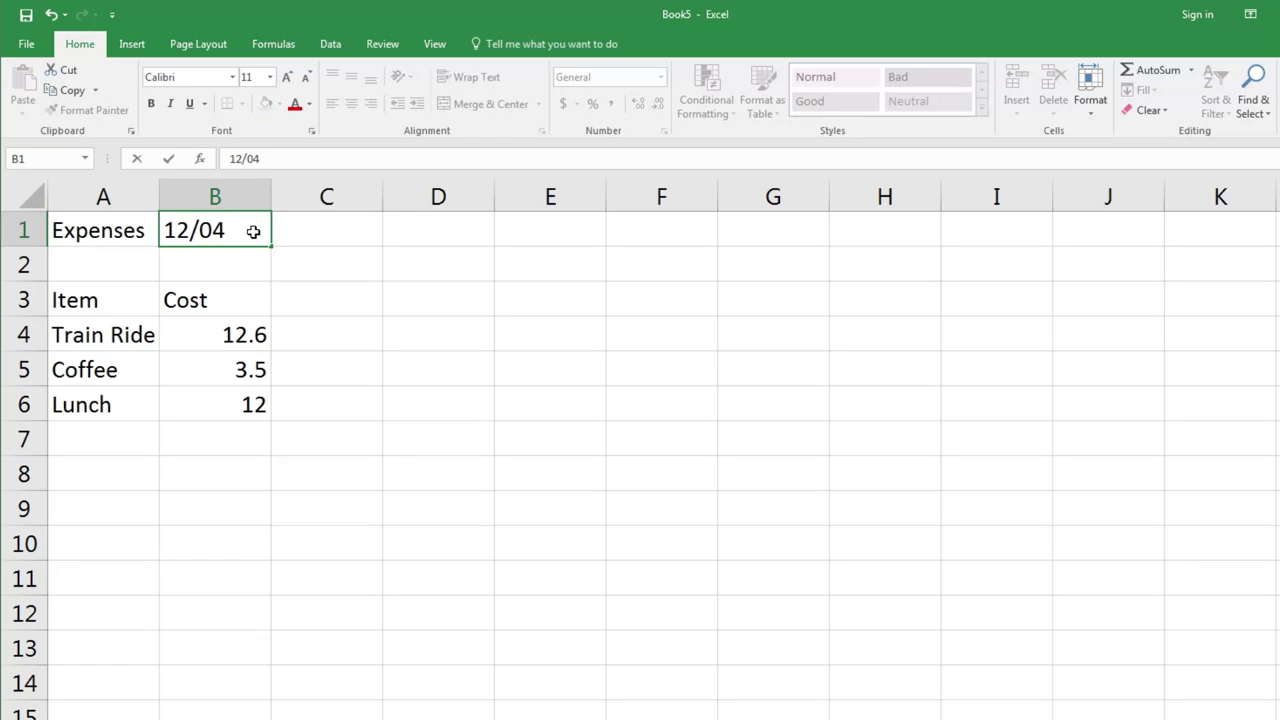
type("/2017")
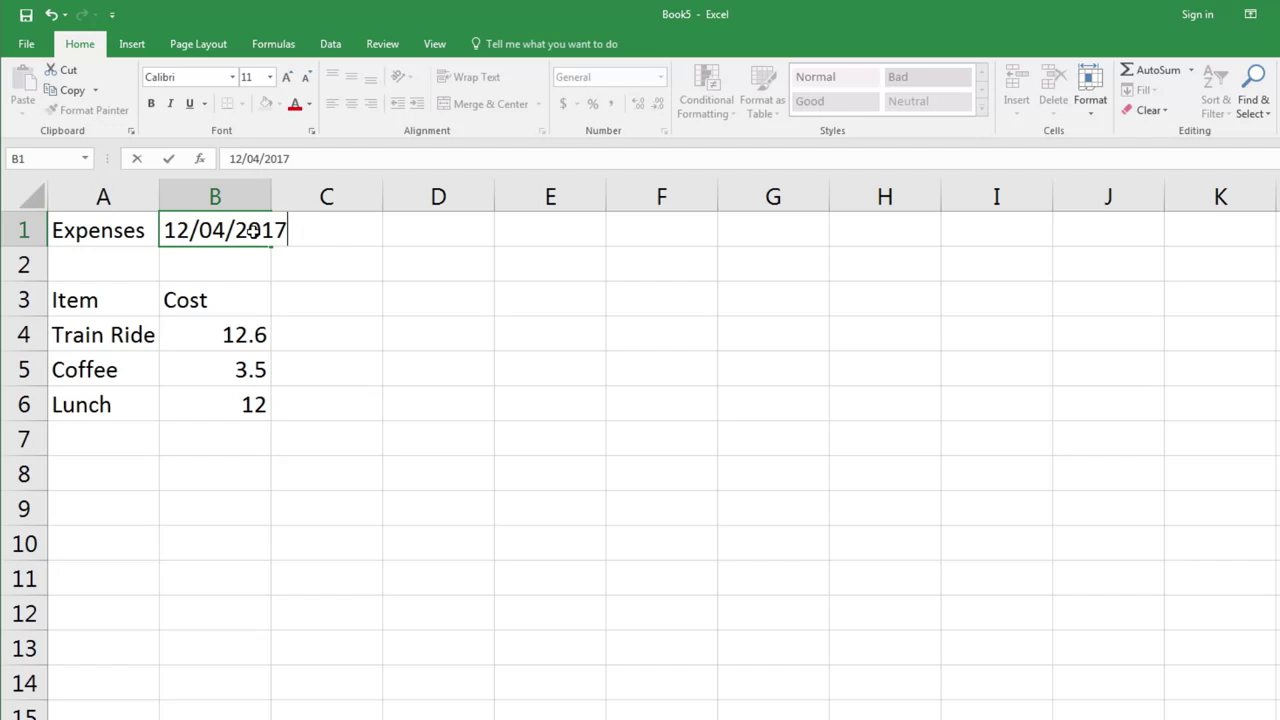
key("Return")
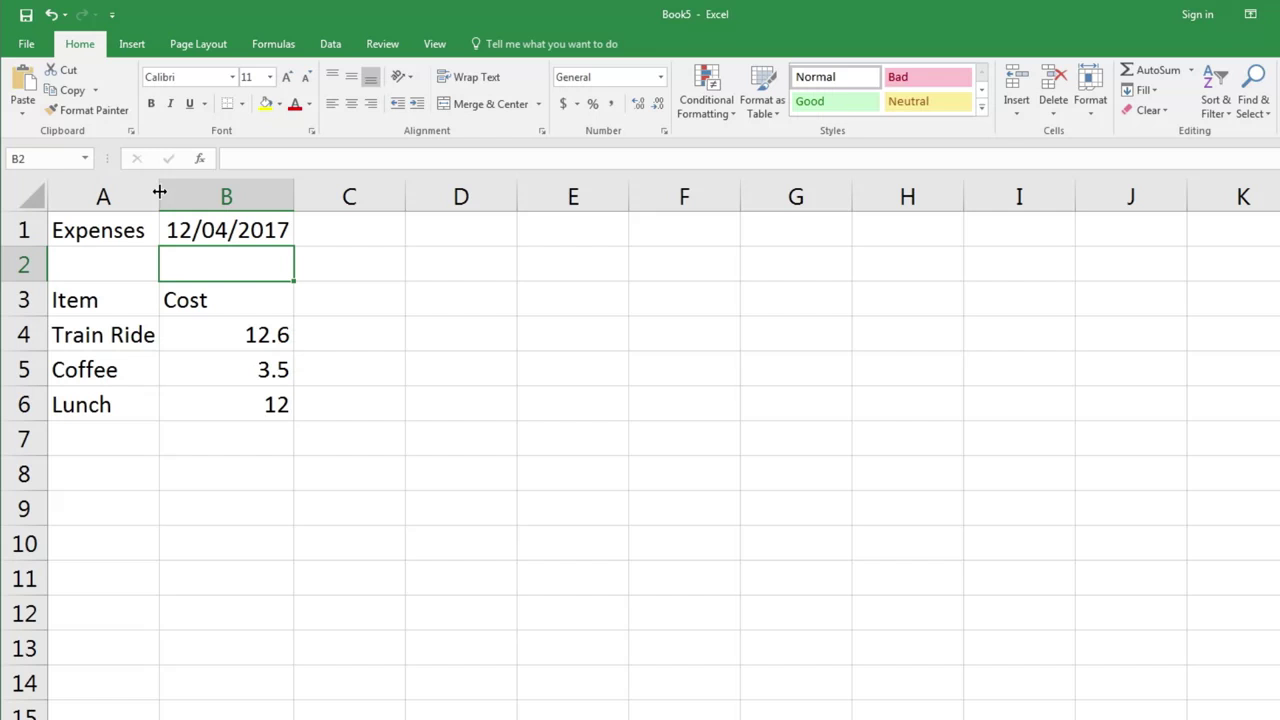
left_click_drag(159, 192, 221, 193)
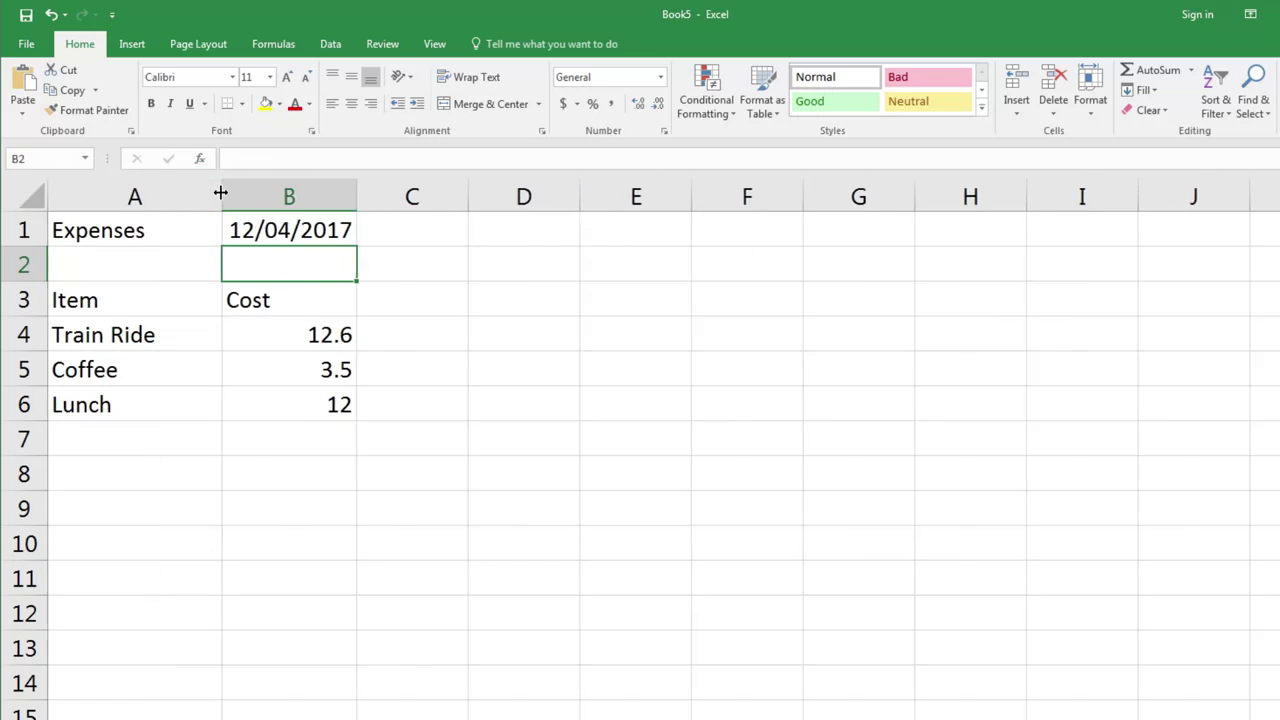
Step: Total the costs in B4:B6 with an AutoSum formula in cell B7
left_click(279, 438)
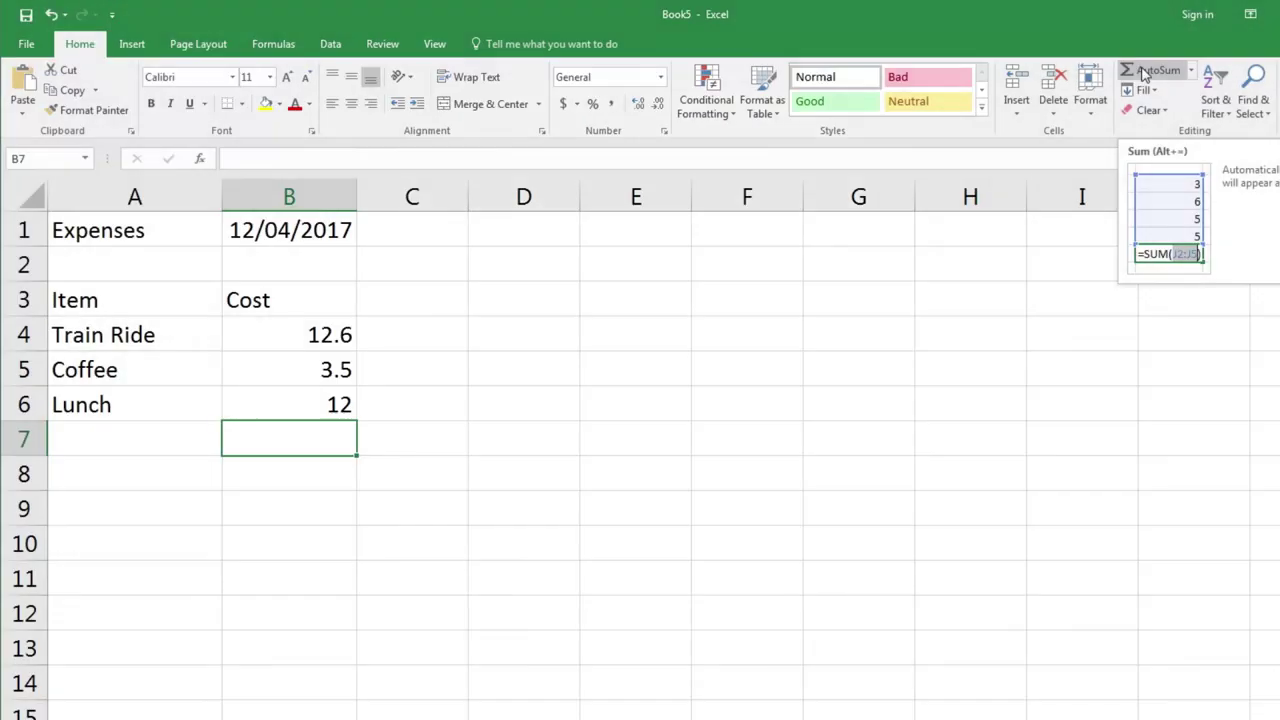
left_click(862, 92)
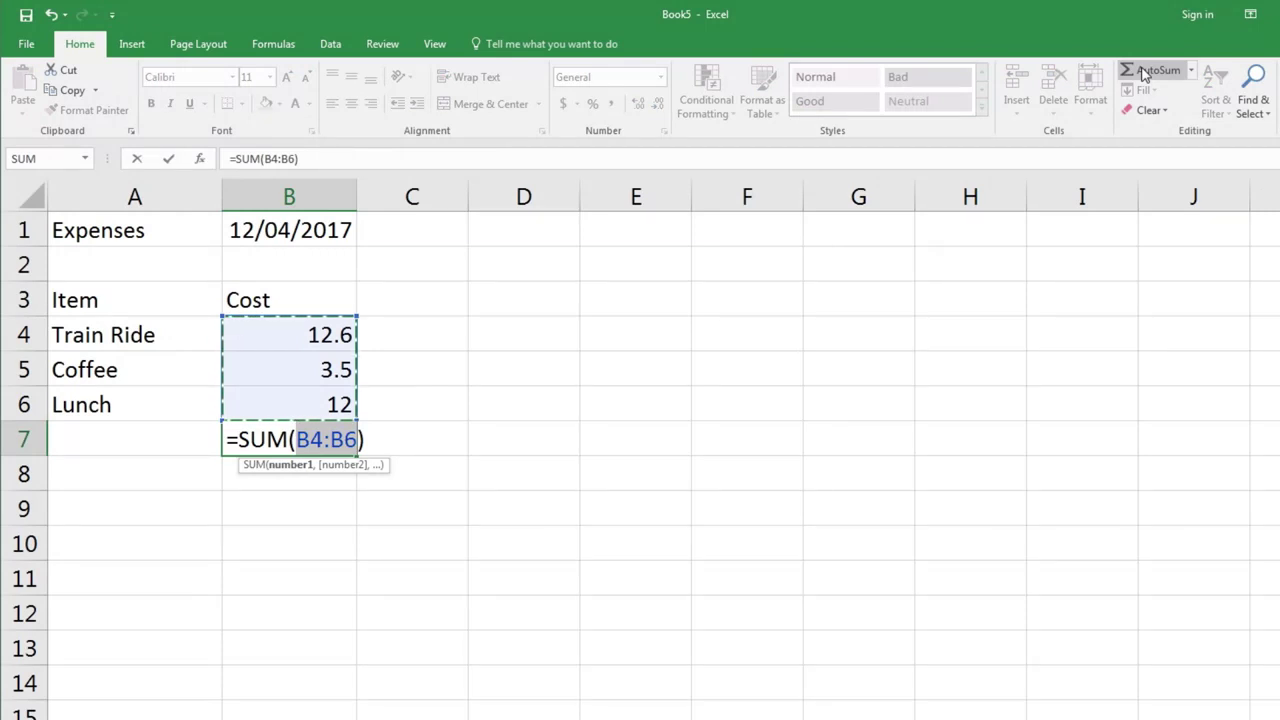
key("Return")
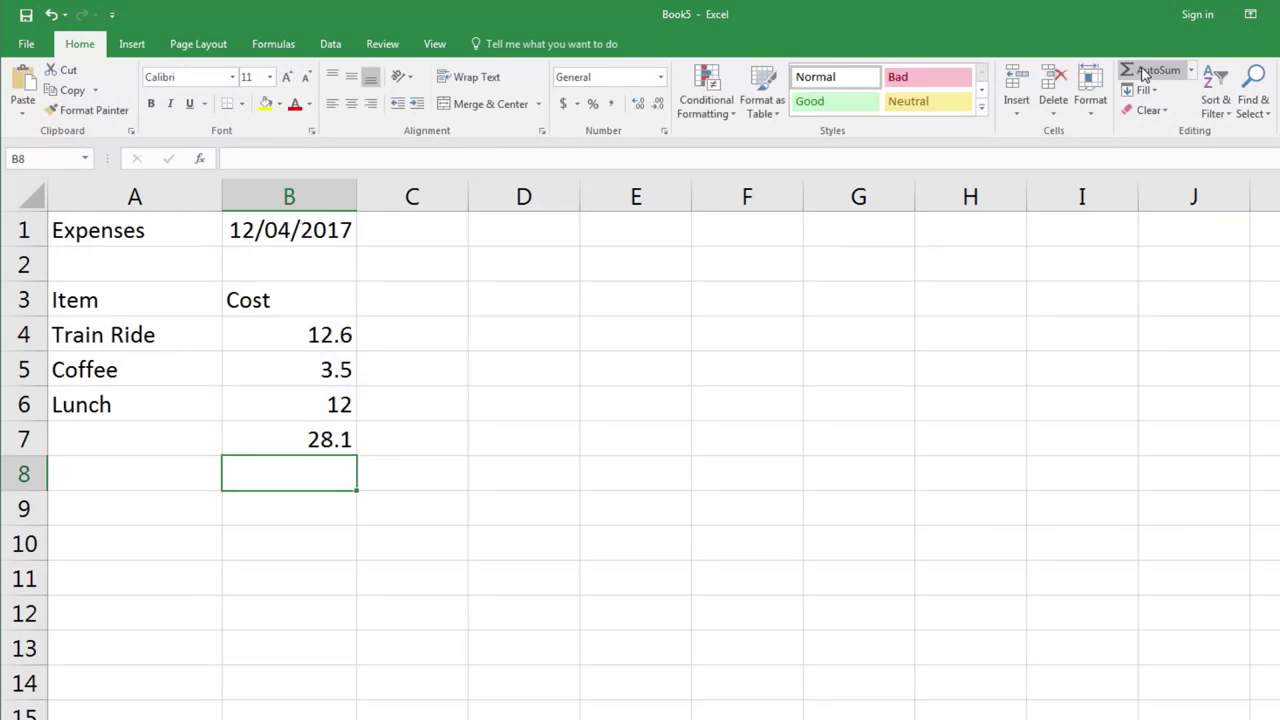